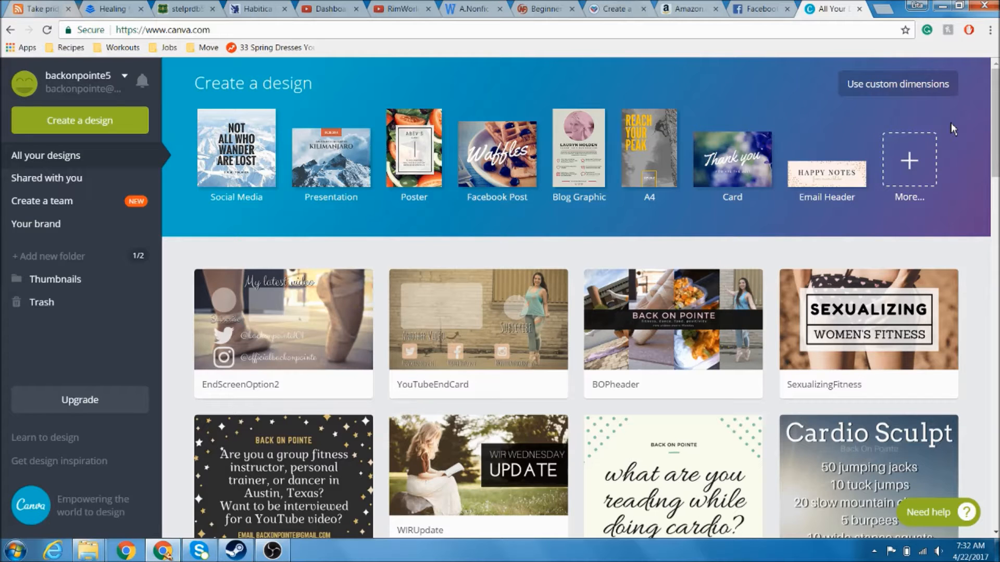
# Step: Examine the full catalogue of design types, including the social media and email header presets such as YouTube Thumbnail
pyautogui.scroll(-1, 934, 127)
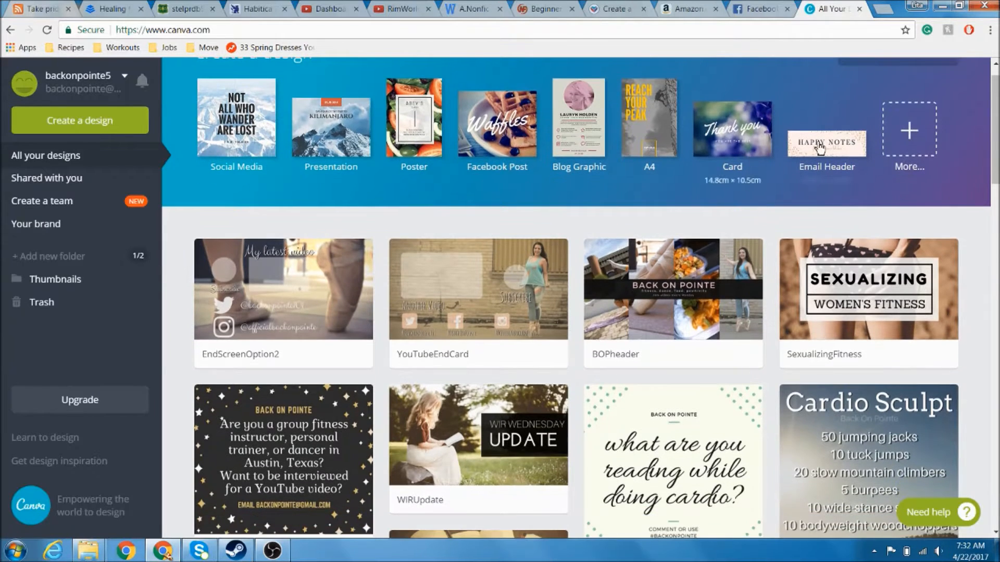
pyautogui.scroll(1, 827, 151)
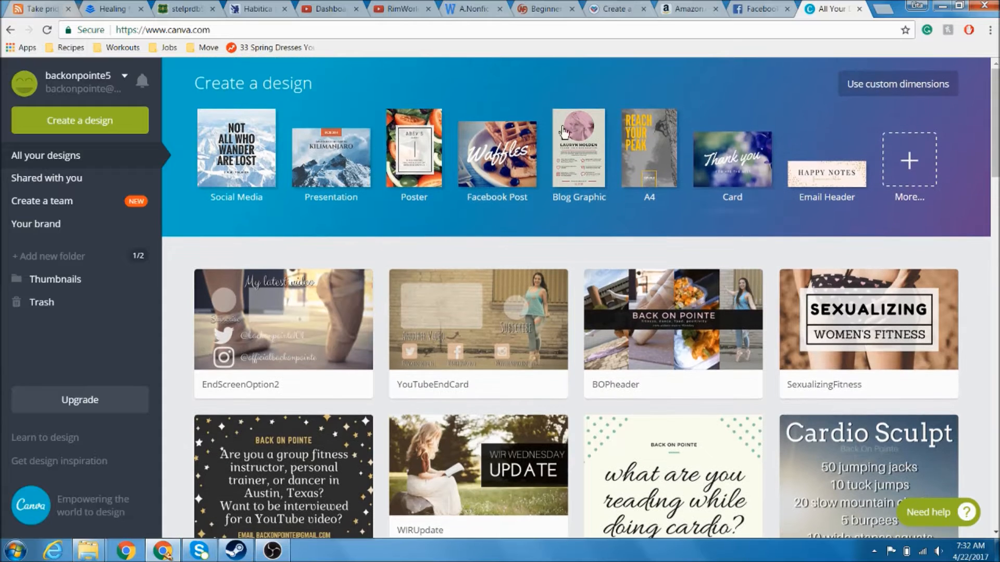
pyautogui.click(897, 174)
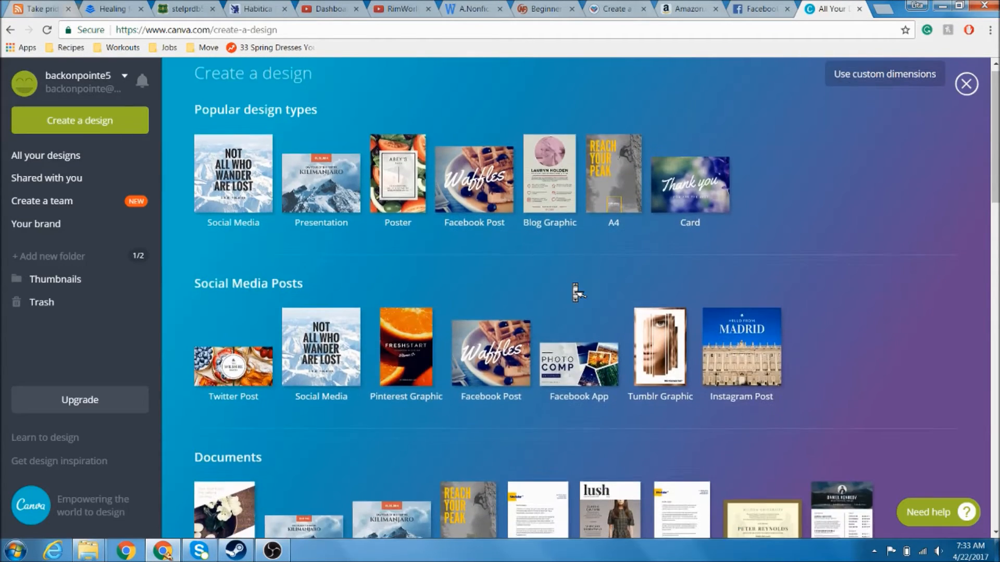
pyautogui.scroll(-3, 573, 288)
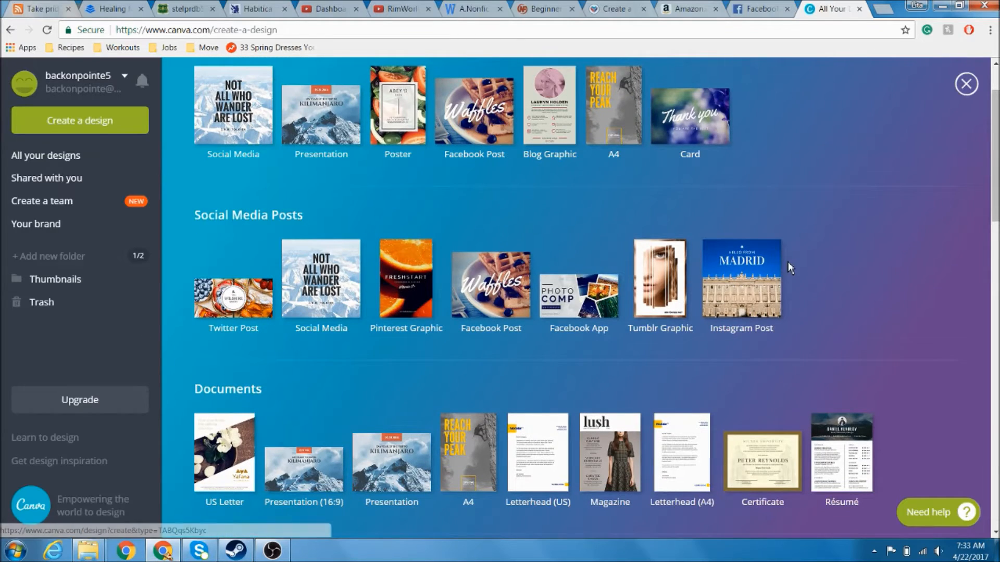
pyautogui.scroll(-2, 787, 266)
pyautogui.scroll(-7, 789, 266)
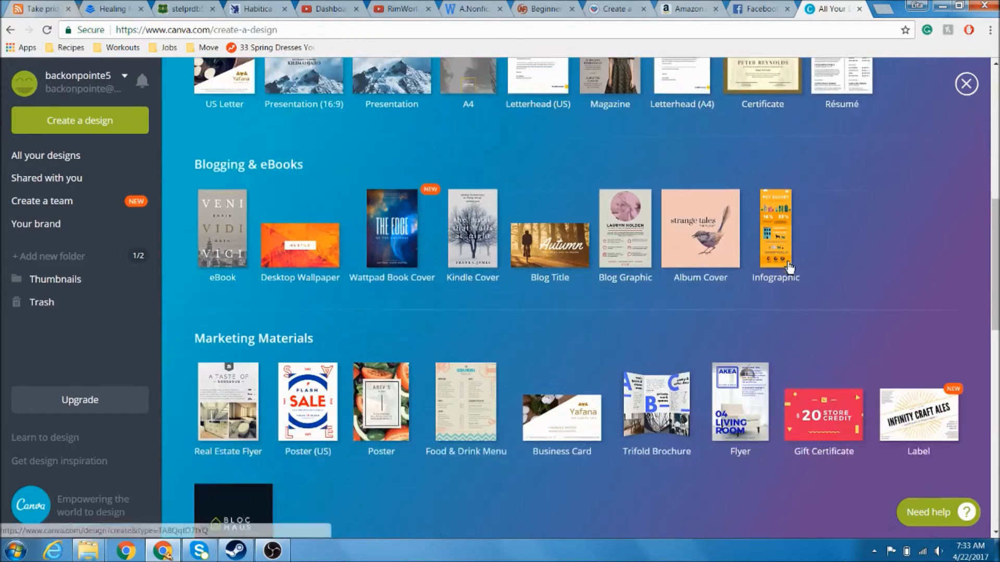
pyautogui.scroll(-8, 789, 267)
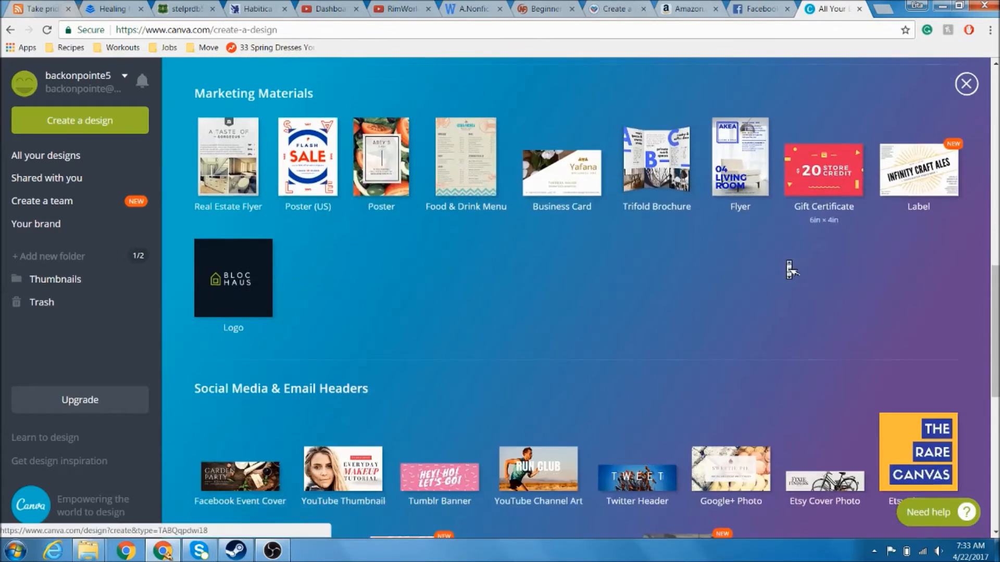
pyautogui.scroll(-2, 788, 265)
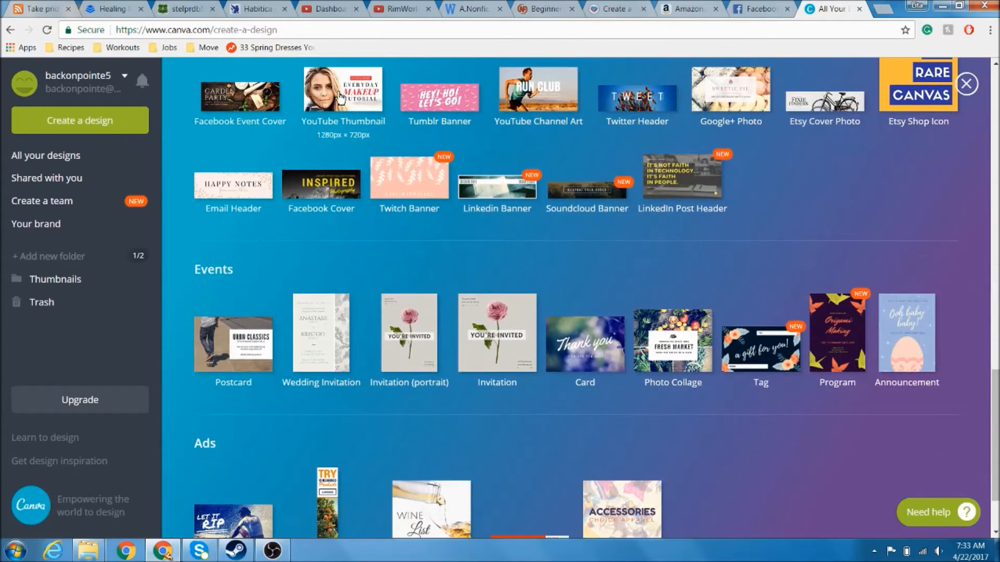
pyautogui.scroll(1, 340, 96)
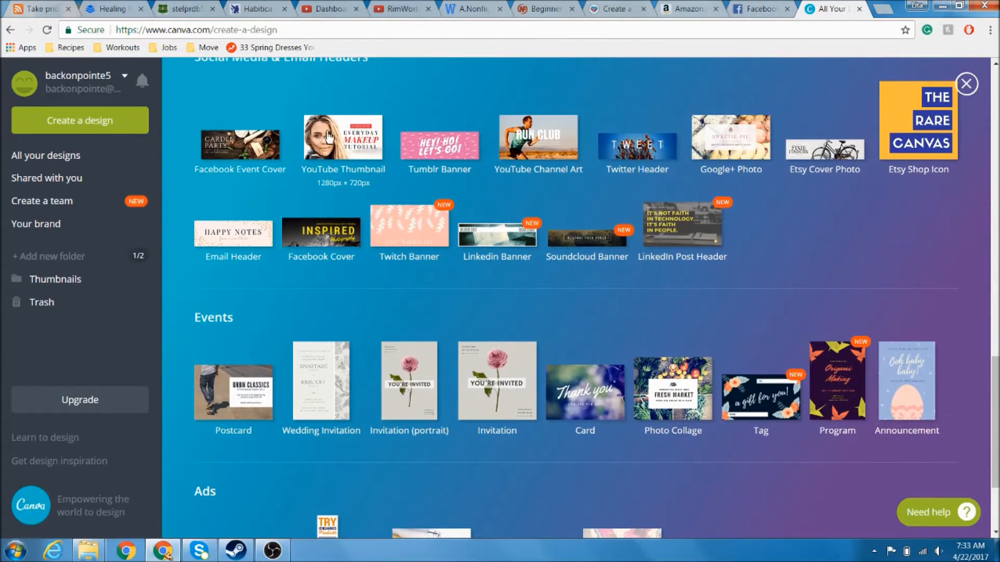
pyautogui.scroll(20, 579, 217)
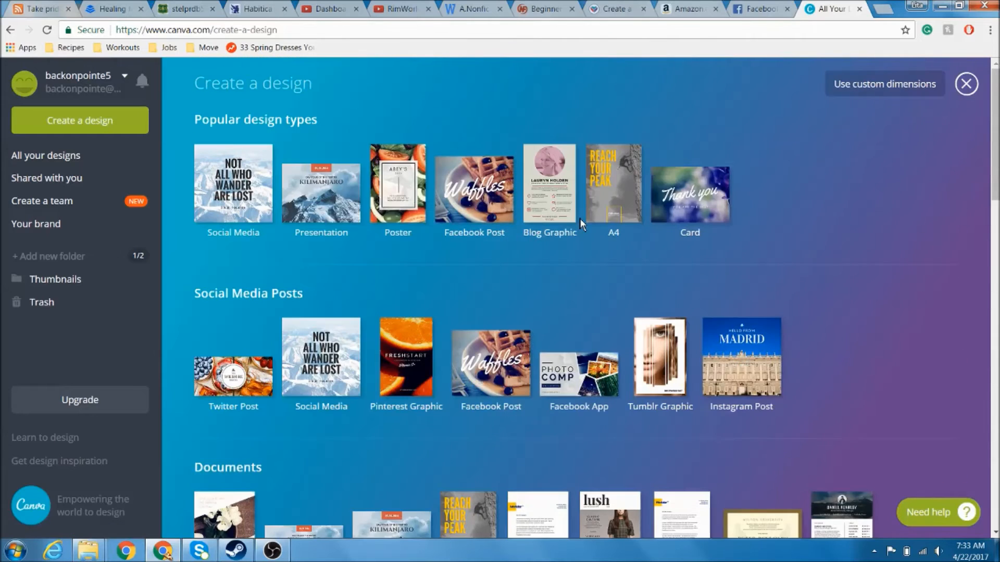
# Step: Create a new design with custom dimensions of 1920 × 1080 px
pyautogui.click(874, 87)
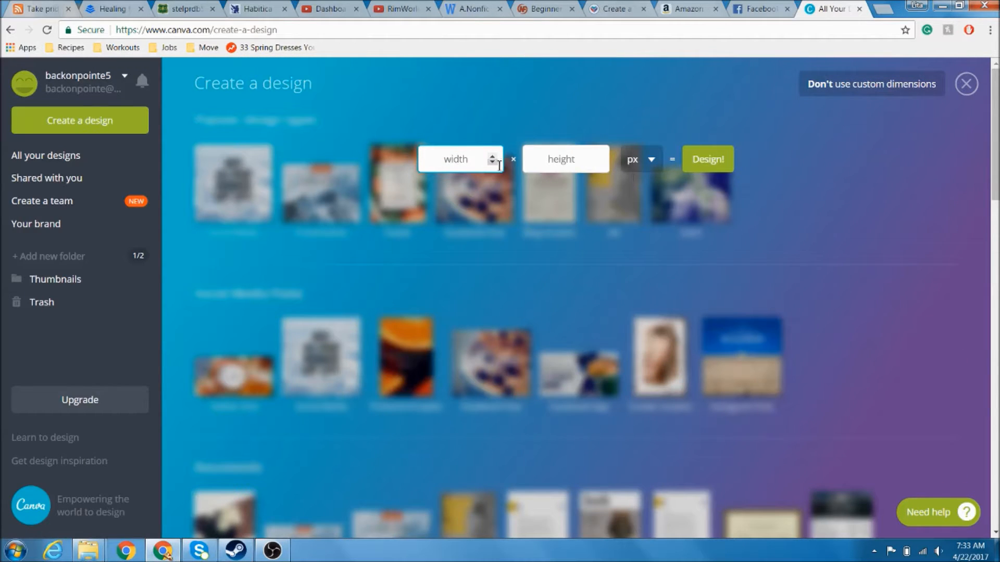
pyautogui.write('1920')
pyautogui.press('Tab')
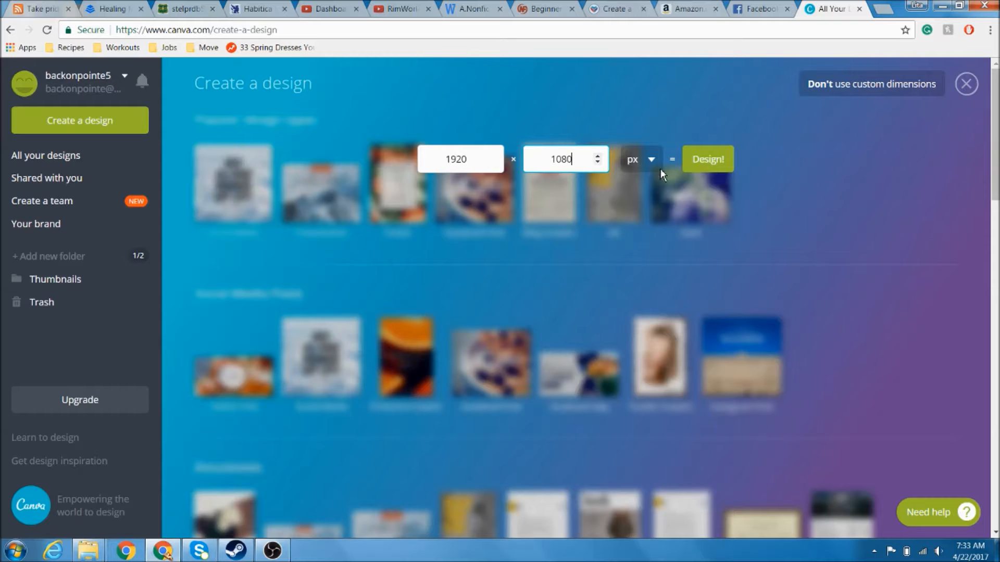
pyautogui.click(696, 166)
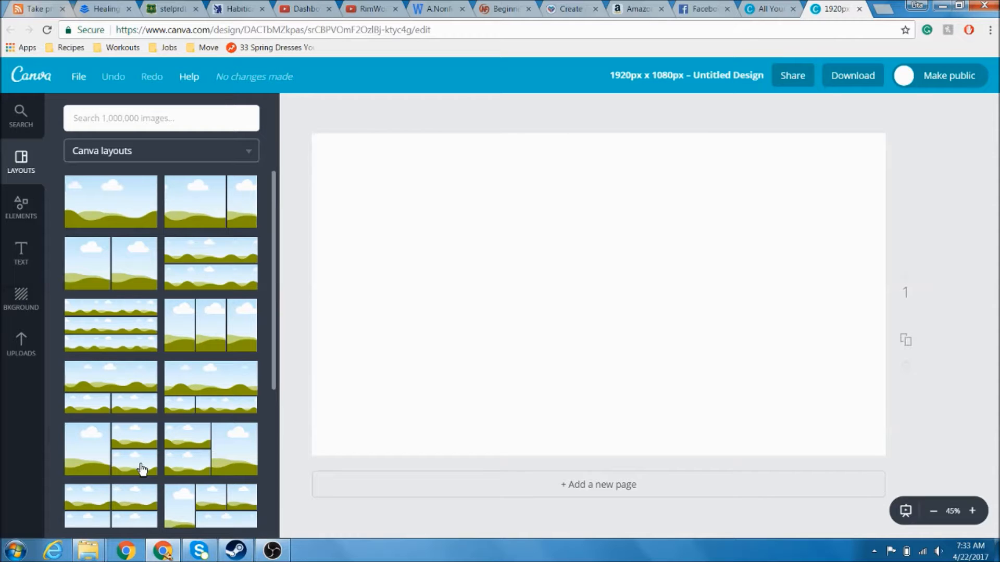
# Step: Apply the single-image layout that fills the whole blank page
pyautogui.scroll(-3, 232, 188)
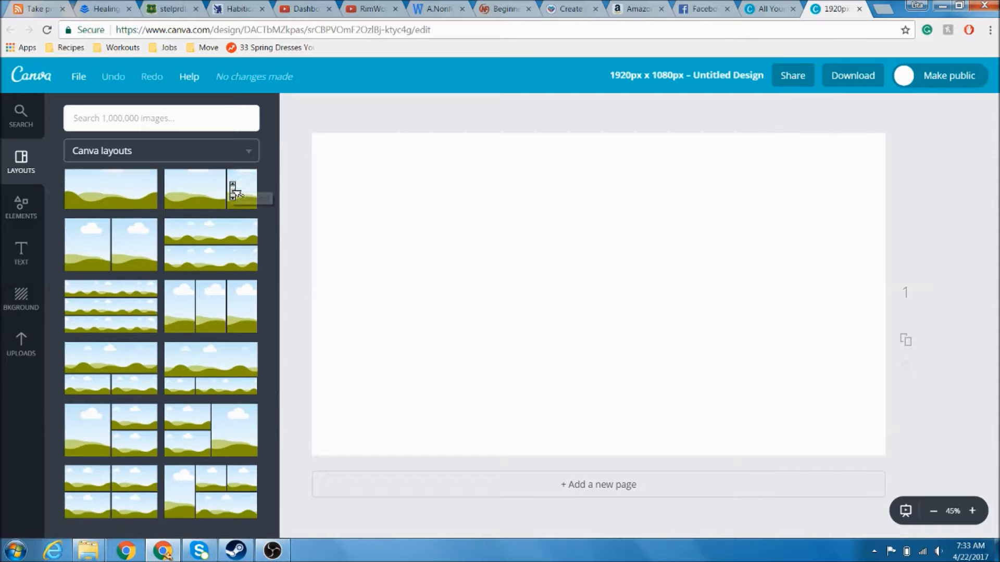
pyautogui.scroll(3, 231, 188)
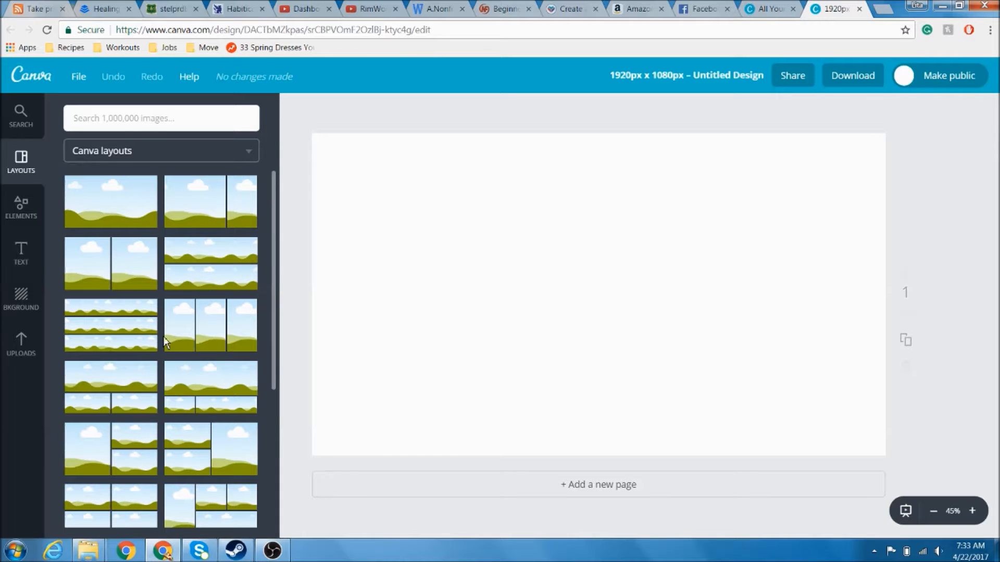
pyautogui.scroll(-3, 167, 342)
pyautogui.scroll(3, 168, 343)
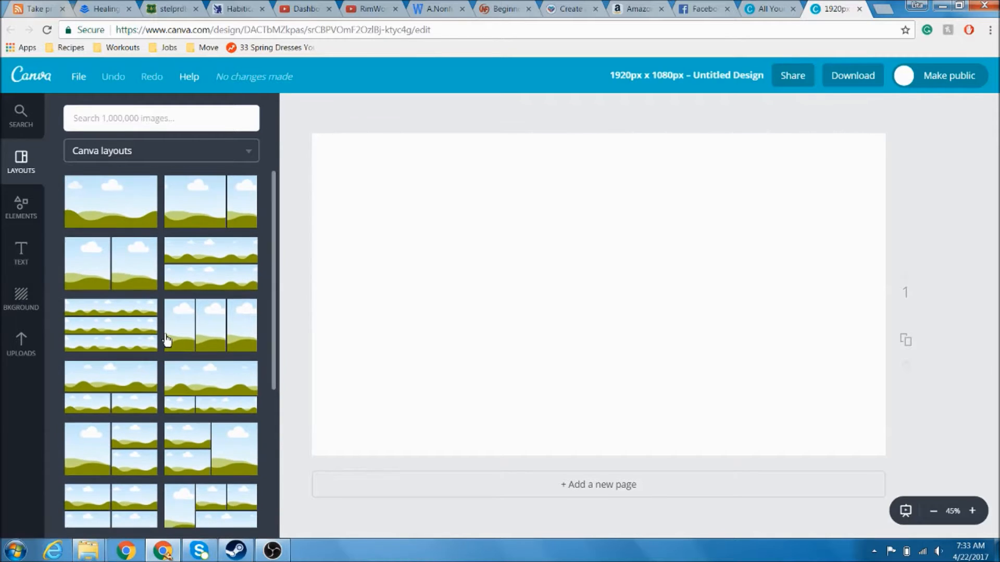
pyautogui.click(104, 203)
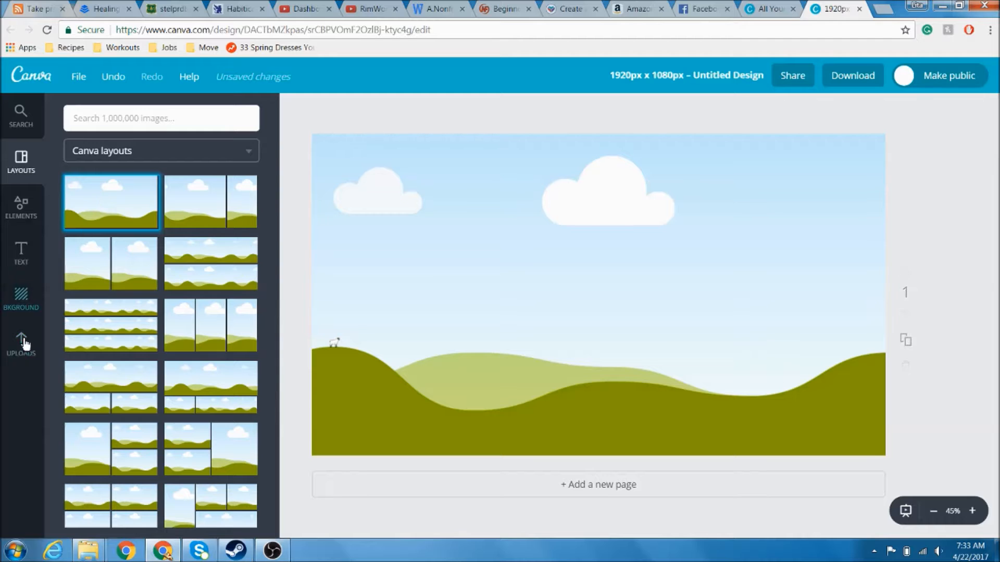
# Step: Try the free stock photo of a van driving at sunset as the full-page layout image
pyautogui.click(20, 204)
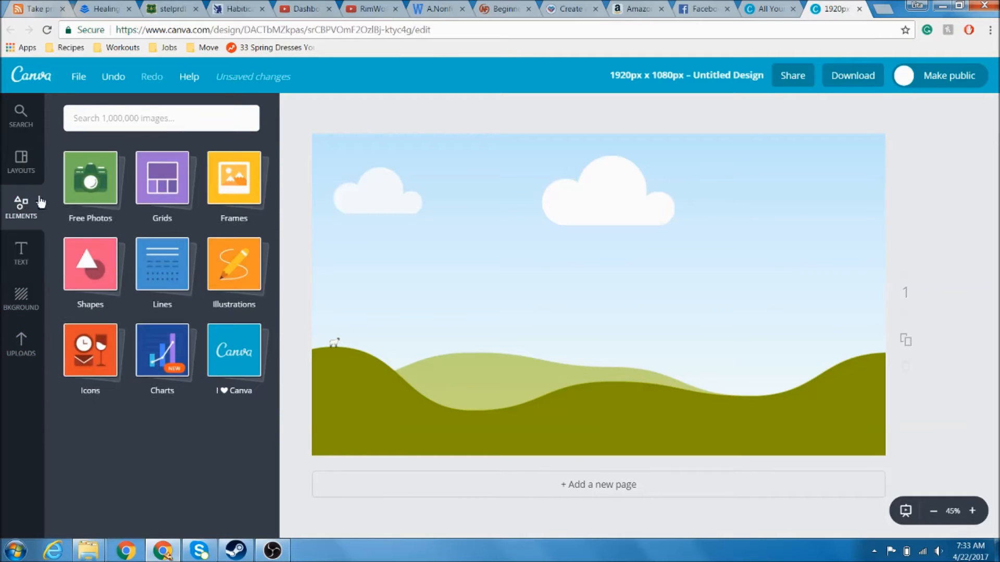
pyautogui.click(87, 180)
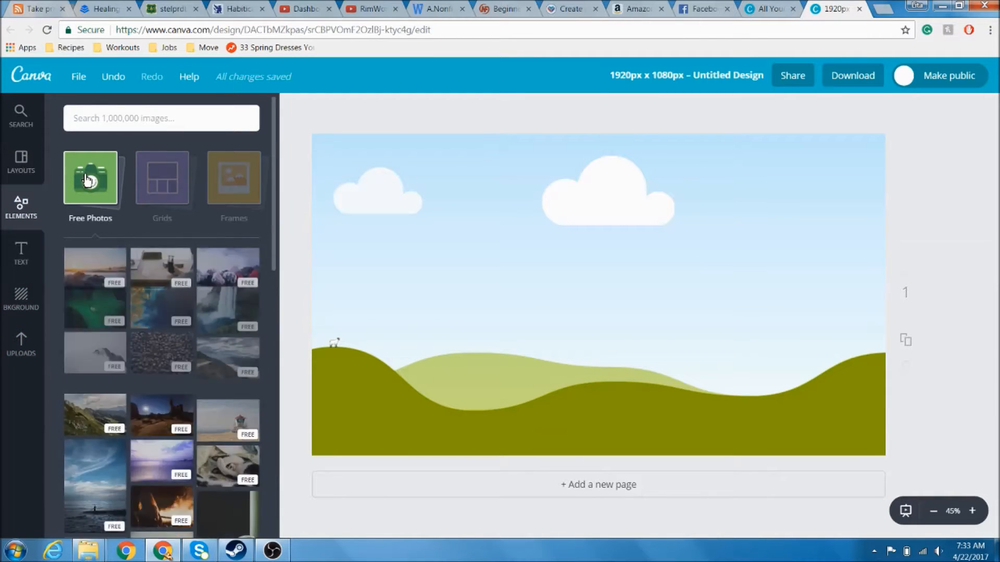
pyautogui.scroll(-2, 144, 224)
pyautogui.scroll(-10, 144, 224)
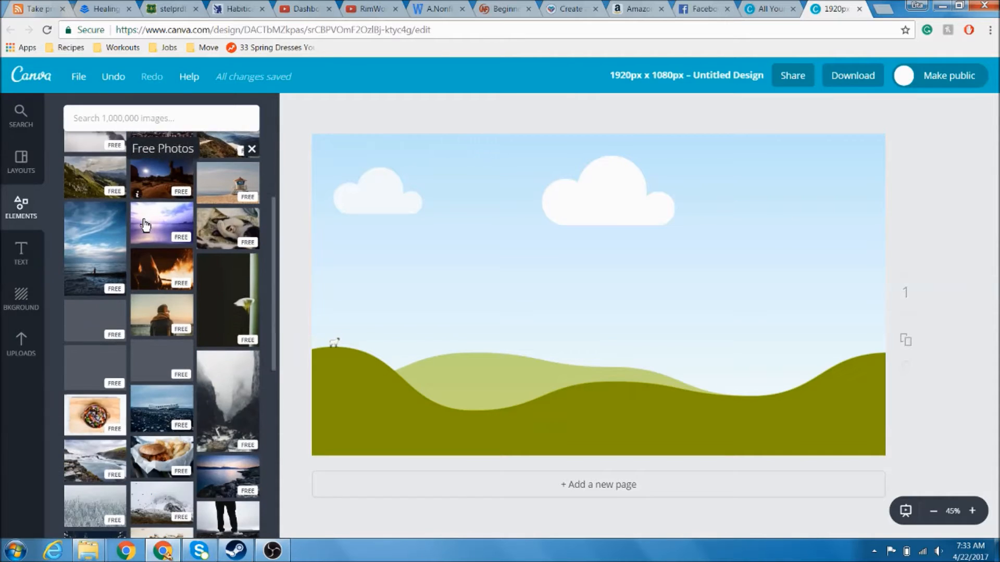
pyautogui.scroll(-3, 146, 225)
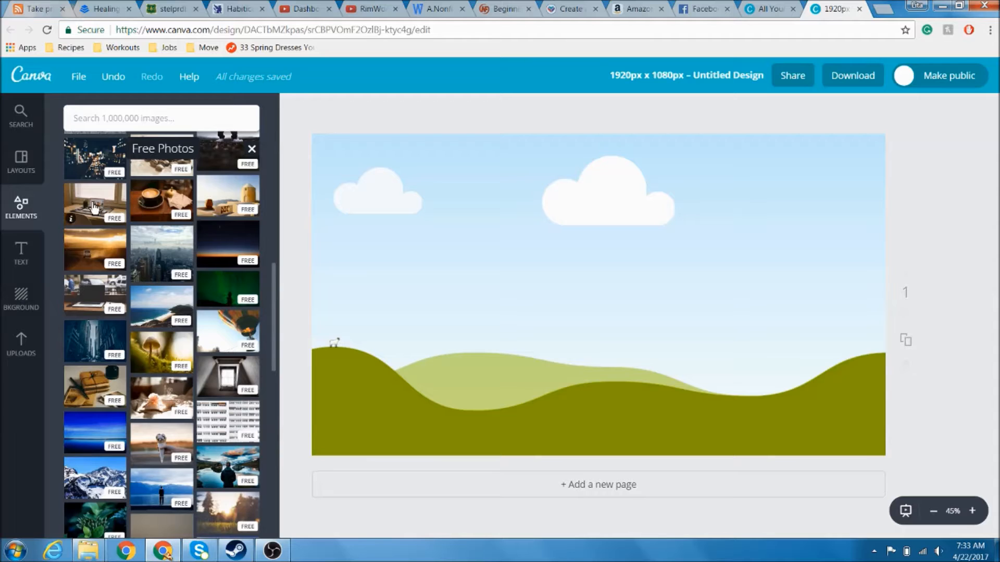
pyautogui.moveTo(98, 246); pyautogui.dragTo(513, 252)
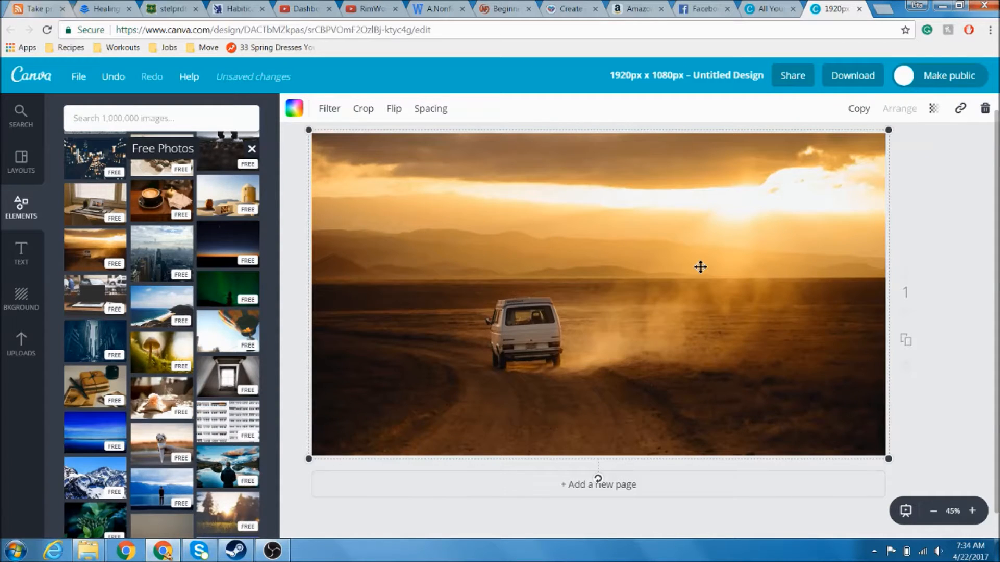
pyautogui.hotkey('ctrl', 'z')
# Step: Fill the full-page layout with the uploaded photo of two dumbbells on carpet
pyautogui.click(26, 342)
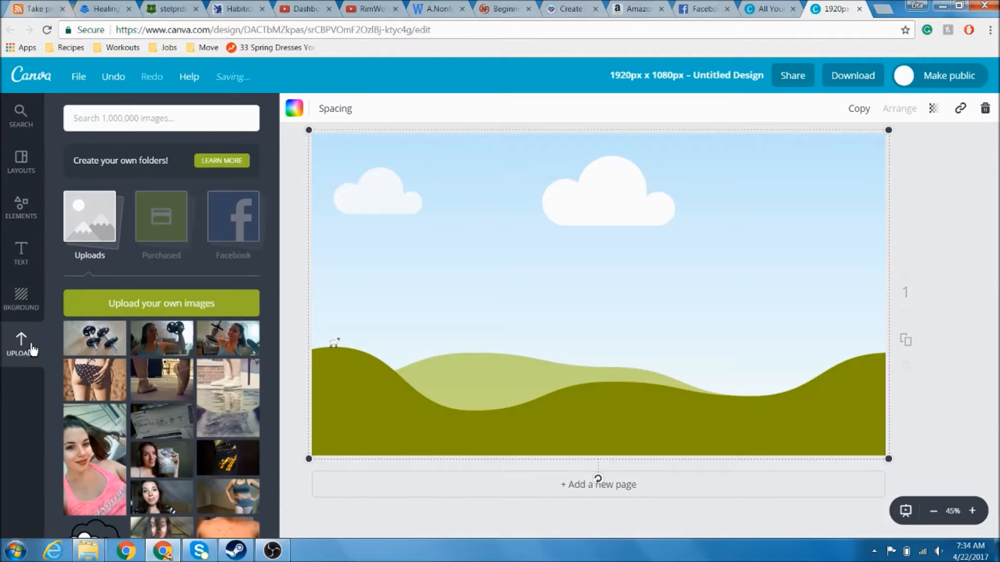
pyautogui.click(96, 338)
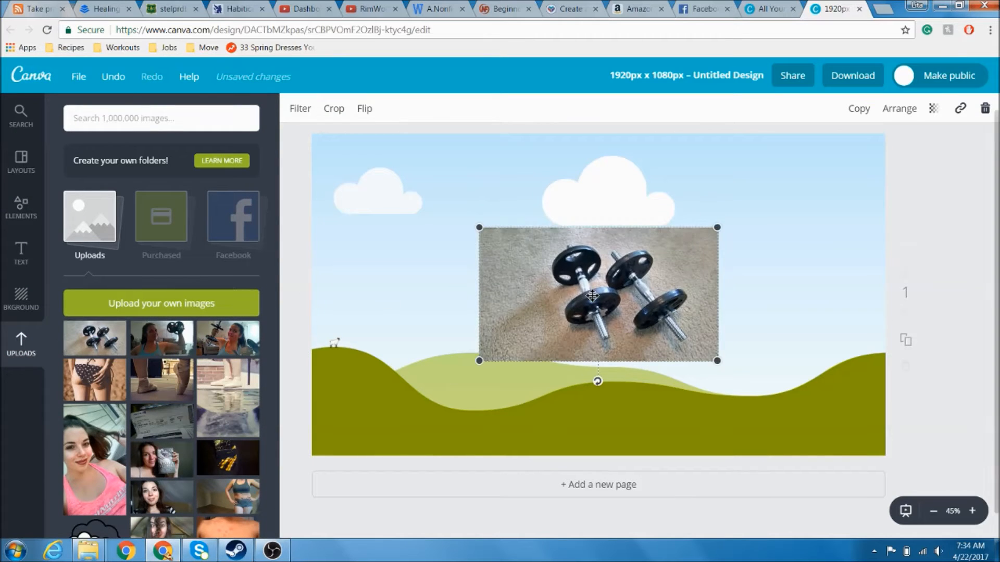
pyautogui.hotkey('ctrl', 'z')
pyautogui.moveTo(97, 338); pyautogui.dragTo(591, 276)
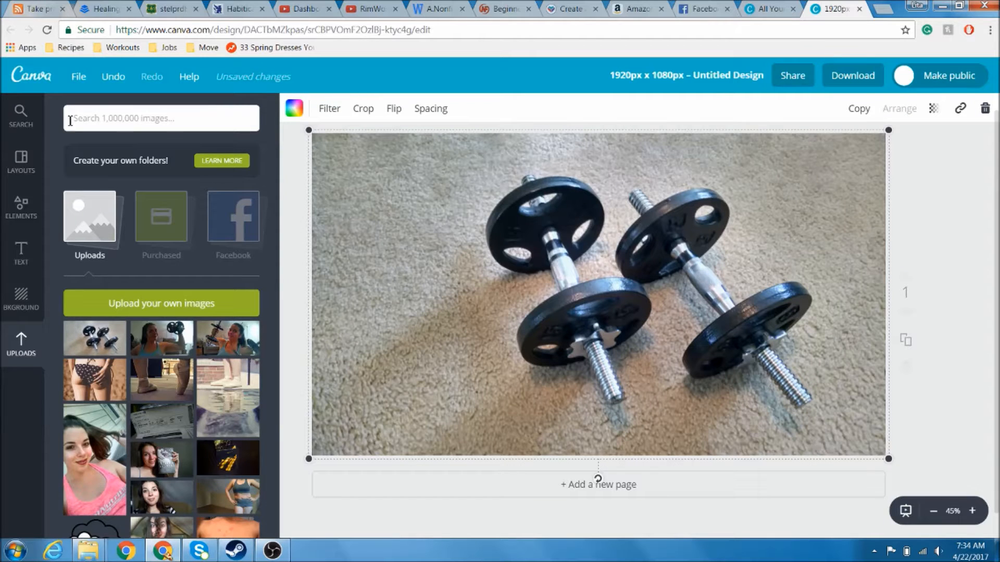
pyautogui.click(20, 162)
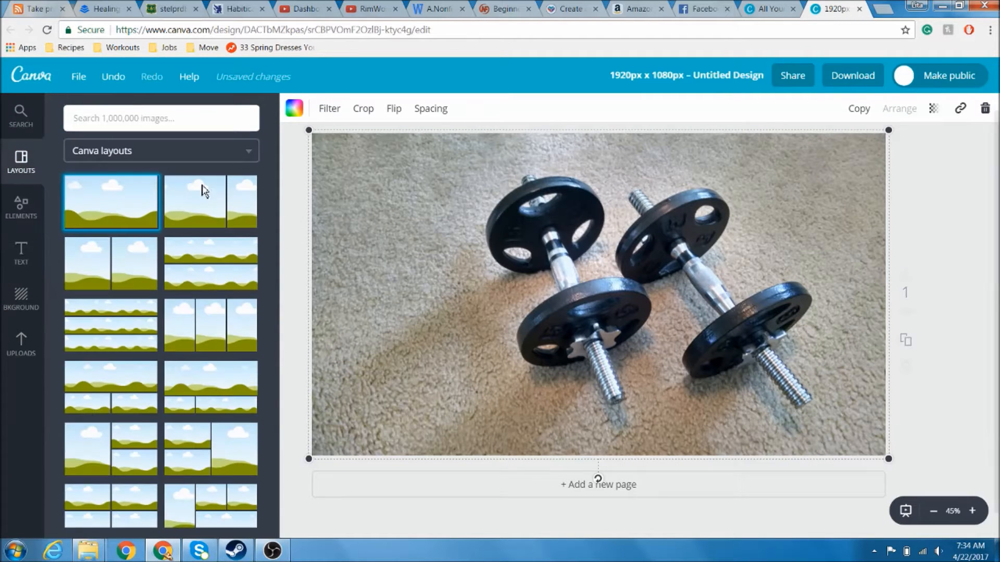
pyautogui.click(20, 206)
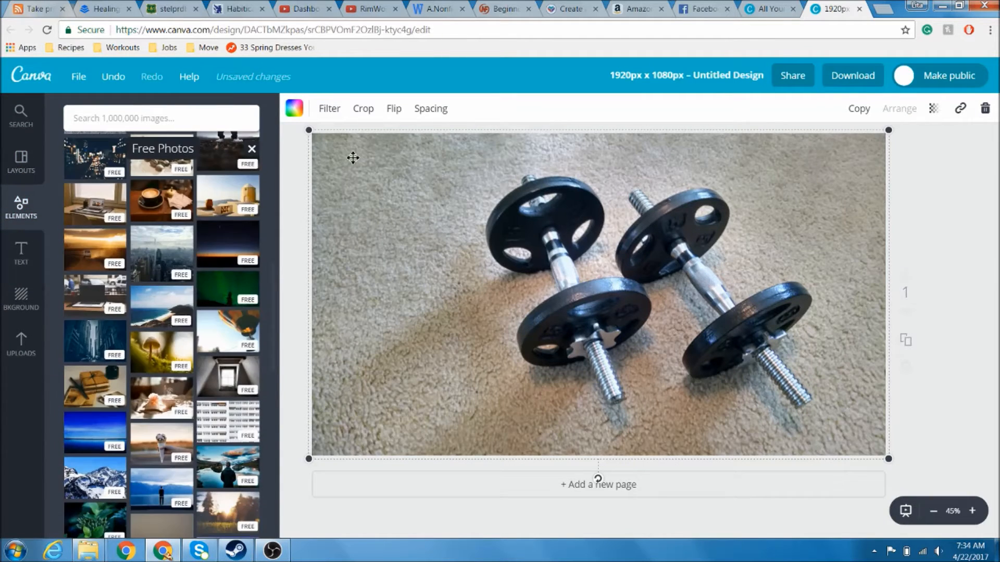
# Step: Adjust the dumbbell photo's filter to Brightness +18, Contrast +13, Blur +8, X-Process +24 and Vignette +12
pyautogui.click(336, 114)
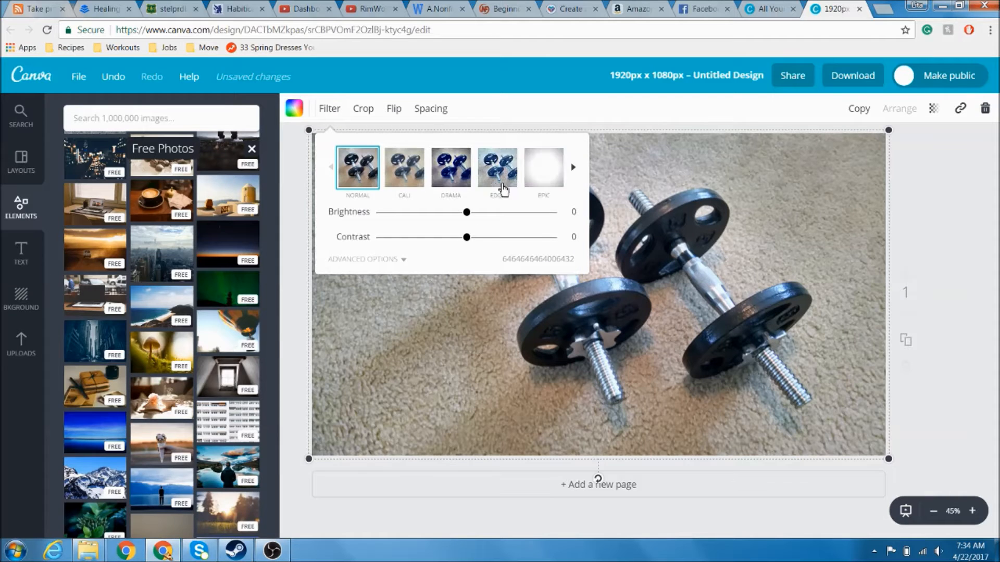
pyautogui.click(364, 258)
pyautogui.moveTo(467, 211); pyautogui.dragTo(477, 244)
pyautogui.moveTo(466, 313); pyautogui.dragTo(468, 292)
pyautogui.moveTo(466, 337); pyautogui.dragTo(488, 344)
pyautogui.moveTo(380, 362); pyautogui.dragTo(402, 371)
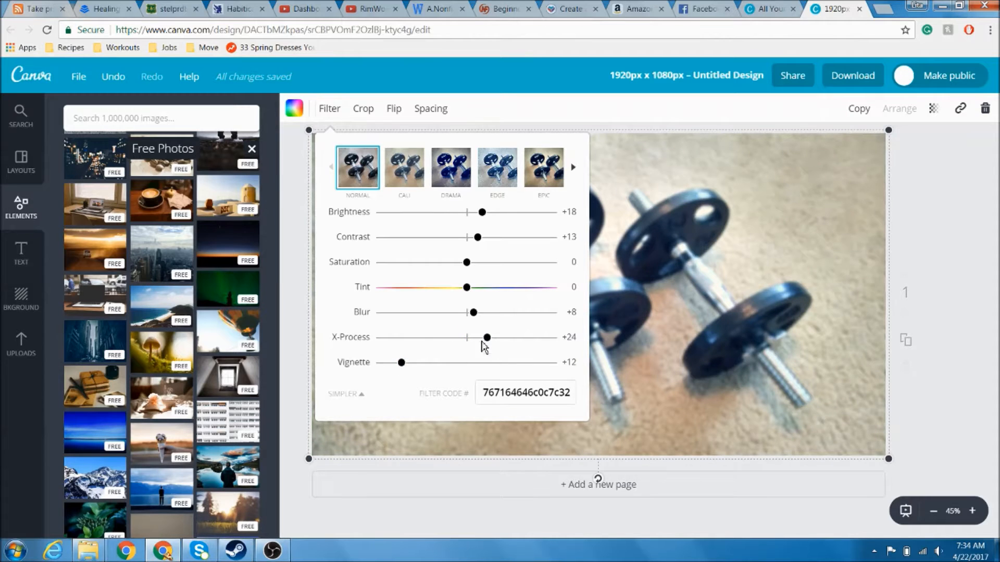
pyautogui.click(920, 224)
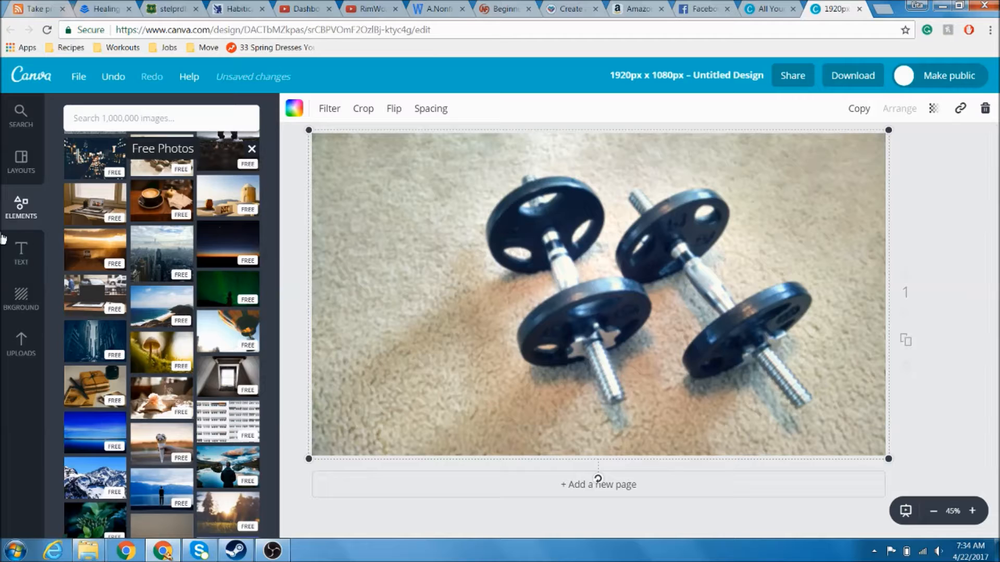
# Step: Add a rounded square shape over the dumbbell photo and colour it white
pyautogui.click(252, 151)
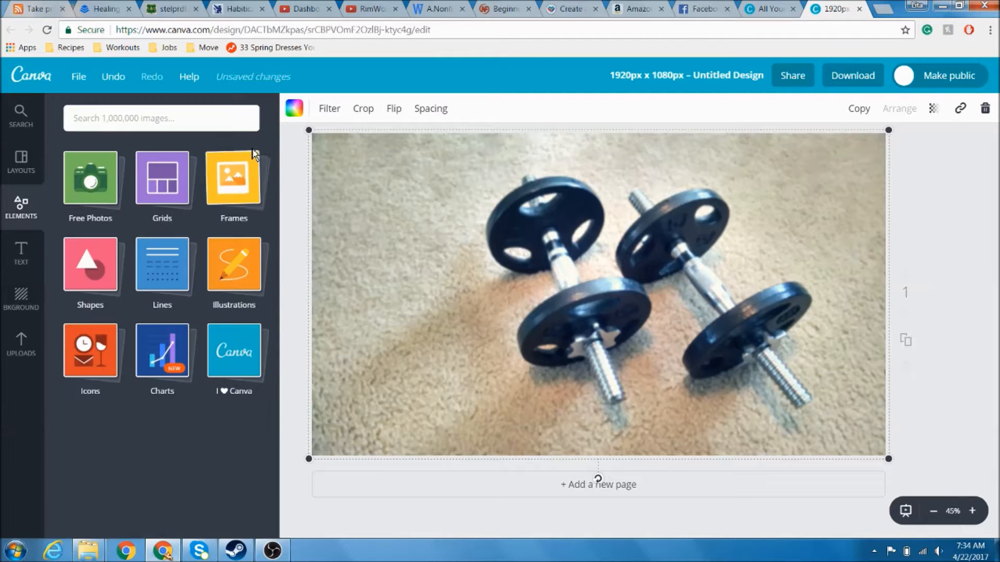
pyautogui.click(93, 256)
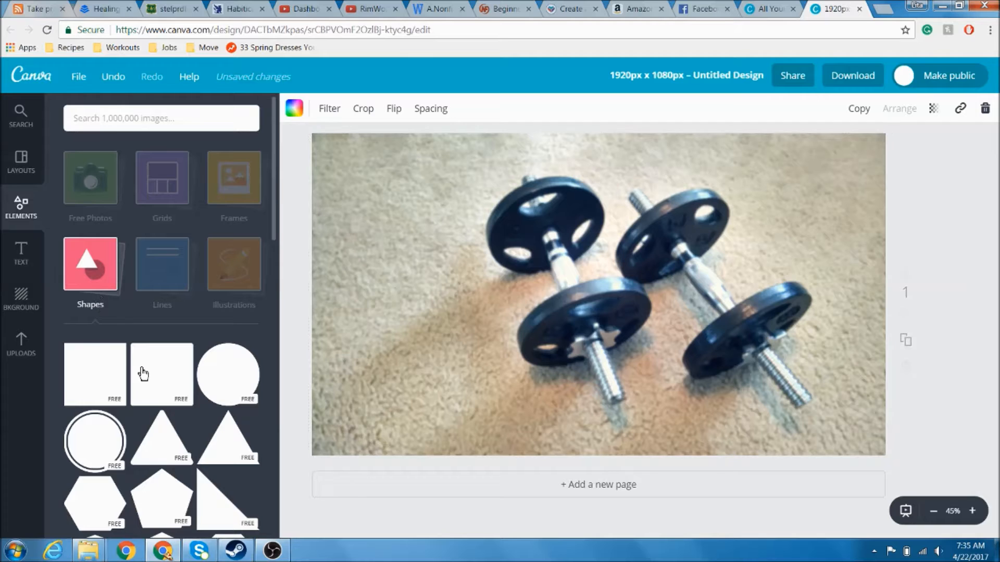
pyautogui.click(138, 371)
pyautogui.click(296, 108)
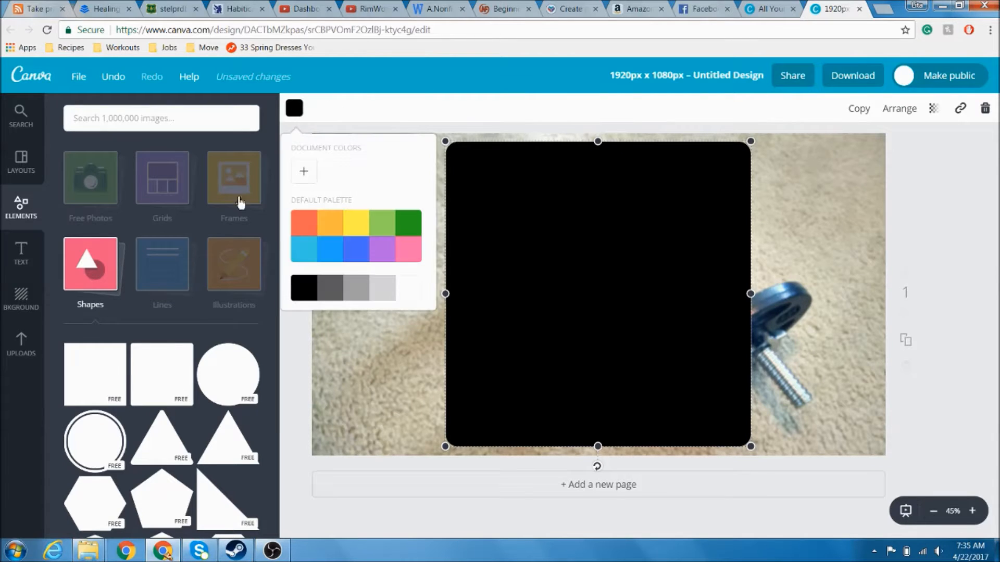
pyautogui.click(407, 292)
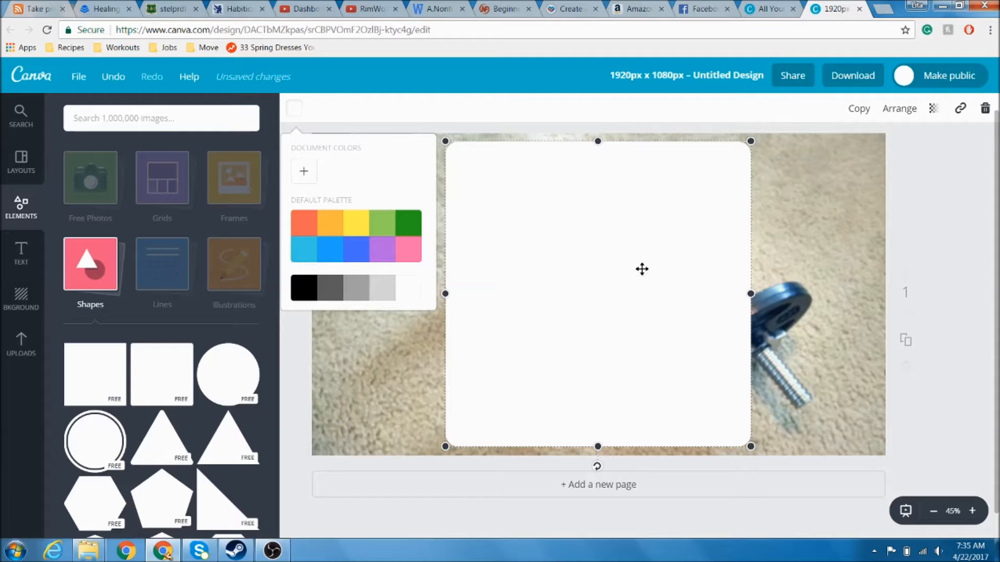
pyautogui.click(591, 100)
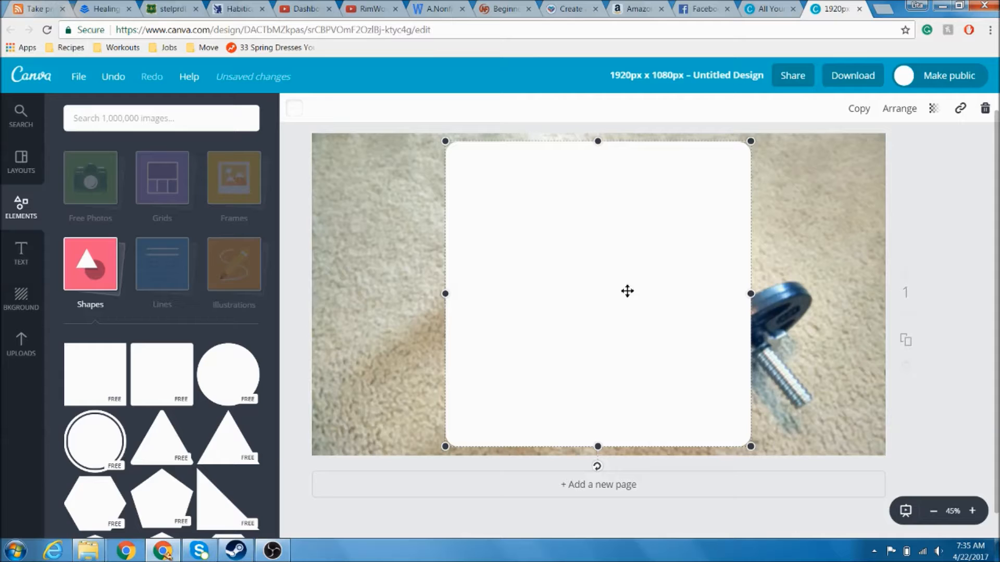
# Step: Resize the white rounded square into a wide rectangle by roughly halving its height and slightly narrowing its width
pyautogui.moveTo(601, 445); pyautogui.dragTo(634, 290)
pyautogui.moveTo(751, 215); pyautogui.dragTo(715, 217)
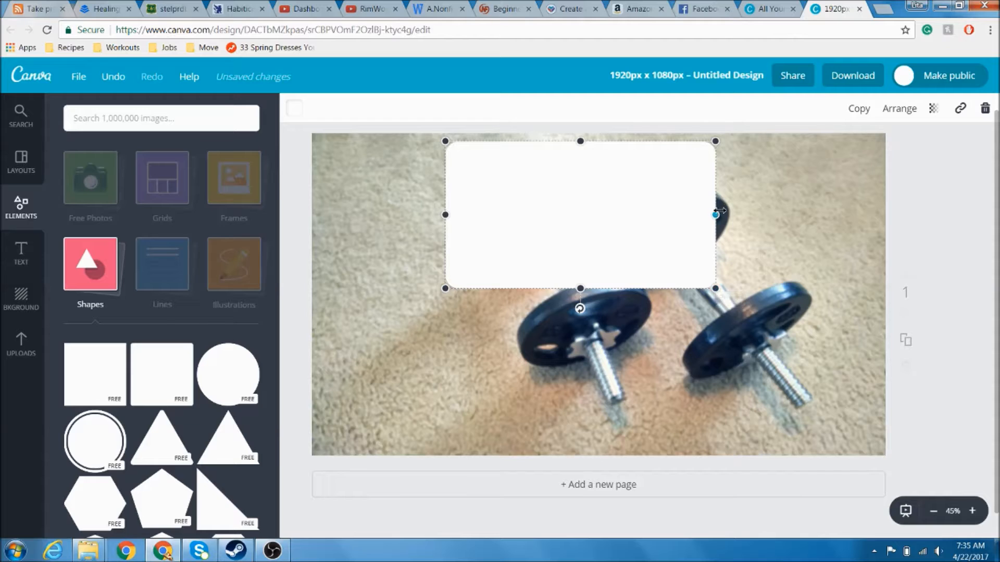
# Step: Shrink the white rounded rectangle to about a third of the page width and move it over the upper-left dumbbell area
pyautogui.moveTo(718, 214)
pyautogui.mouseDown()
pyautogui.moveTo(697, 218)
pyautogui.moveTo(712, 221)
pyautogui.mouseUp()
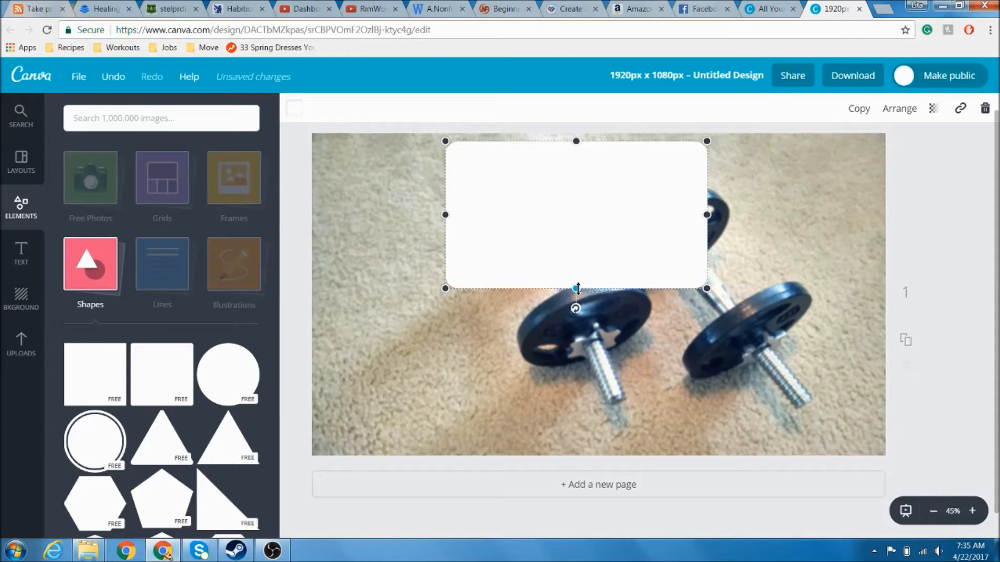
pyautogui.moveTo(577, 288); pyautogui.dragTo(577, 287)
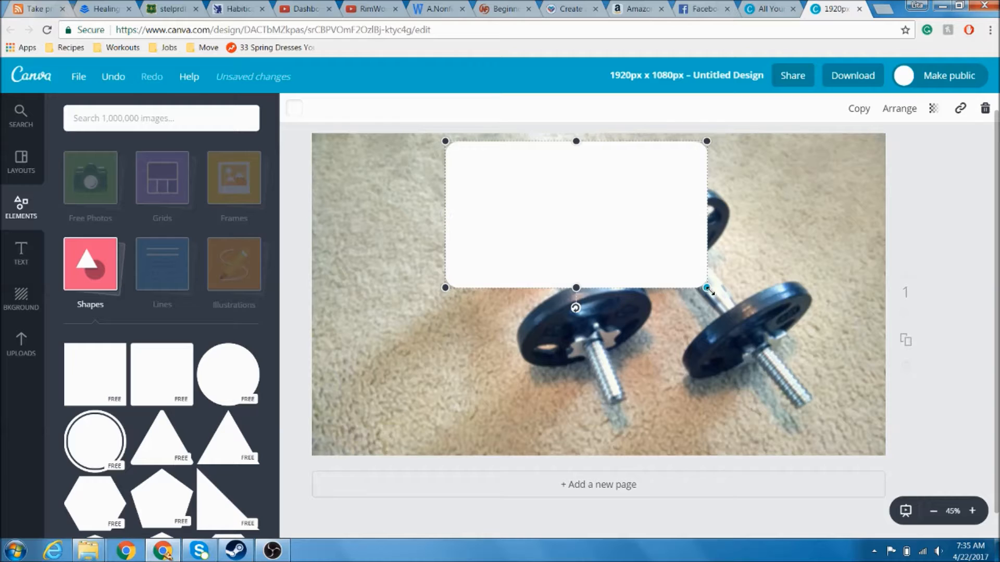
pyautogui.moveTo(707, 288); pyautogui.dragTo(643, 255)
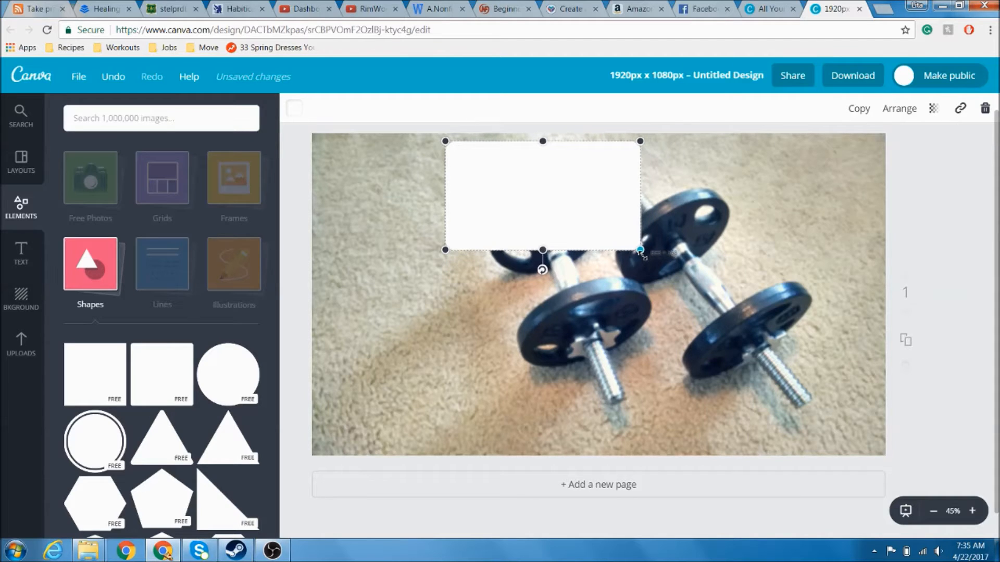
pyautogui.moveTo(594, 203); pyautogui.dragTo(515, 247)
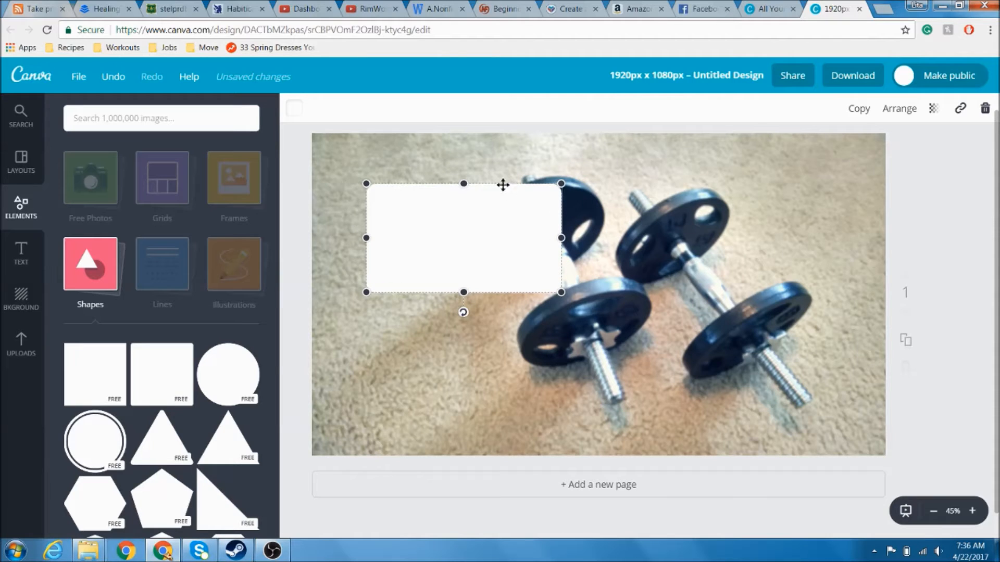
pyautogui.moveTo(489, 207); pyautogui.dragTo(462, 216)
# Step: Make the white rounded rectangle semi-transparent, at roughly half of full opacity
pyautogui.click(933, 108)
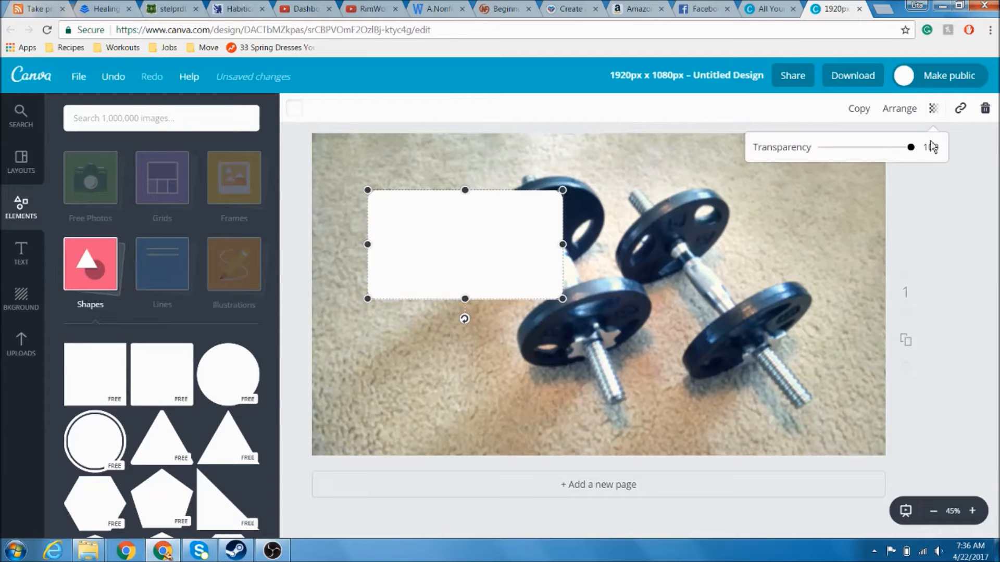
pyautogui.moveTo(912, 147); pyautogui.dragTo(860, 156)
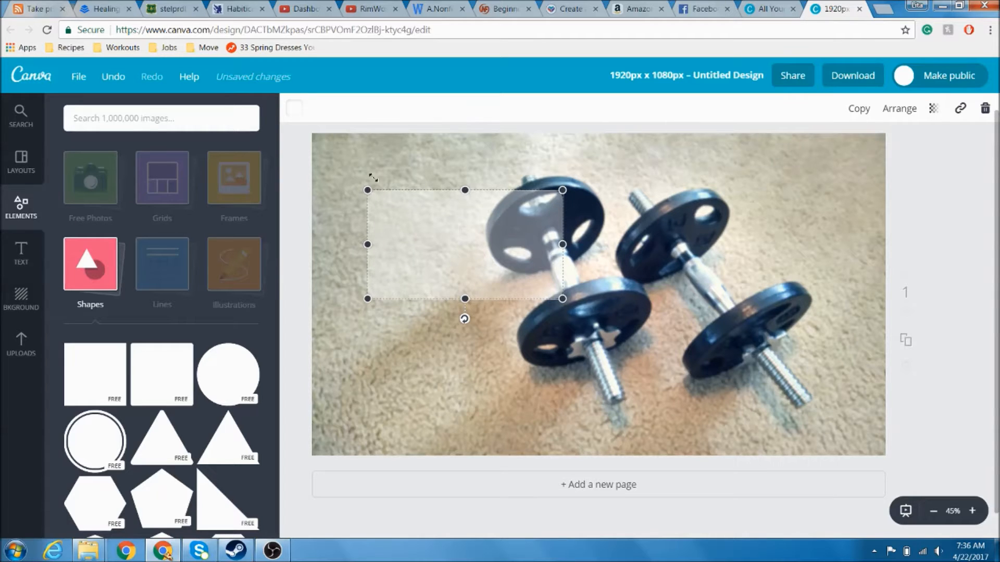
pyautogui.click(298, 220)
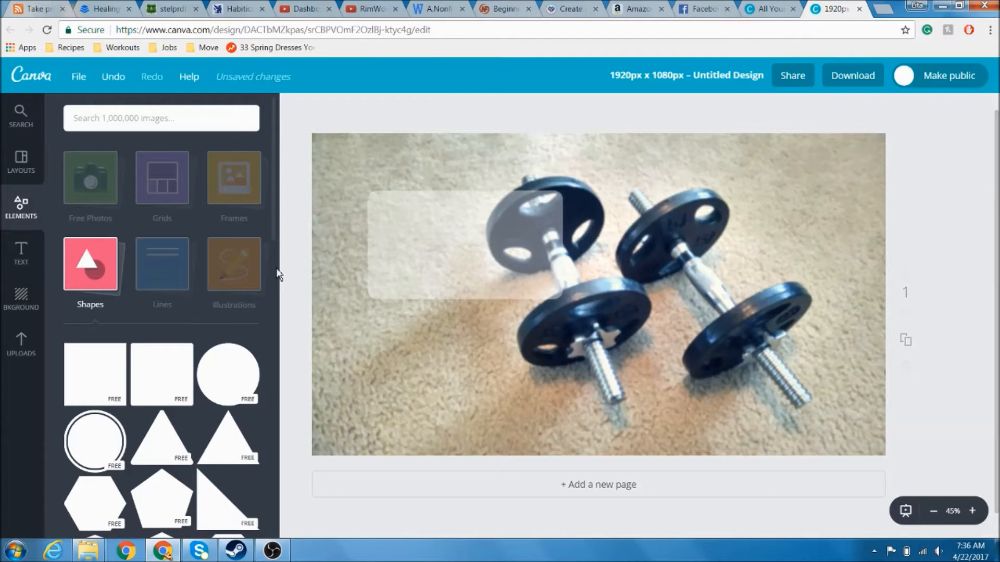
# Step: Add a white circle, shrink it to about a seventh of the page width and place it beside the right-hand dumbbell
pyautogui.click(246, 368)
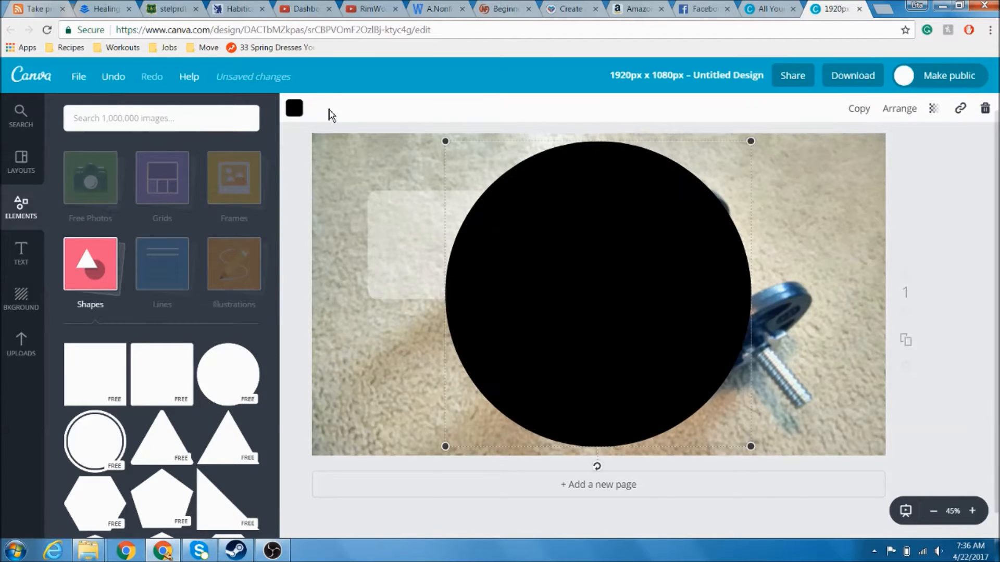
pyautogui.click(295, 108)
pyautogui.click(409, 292)
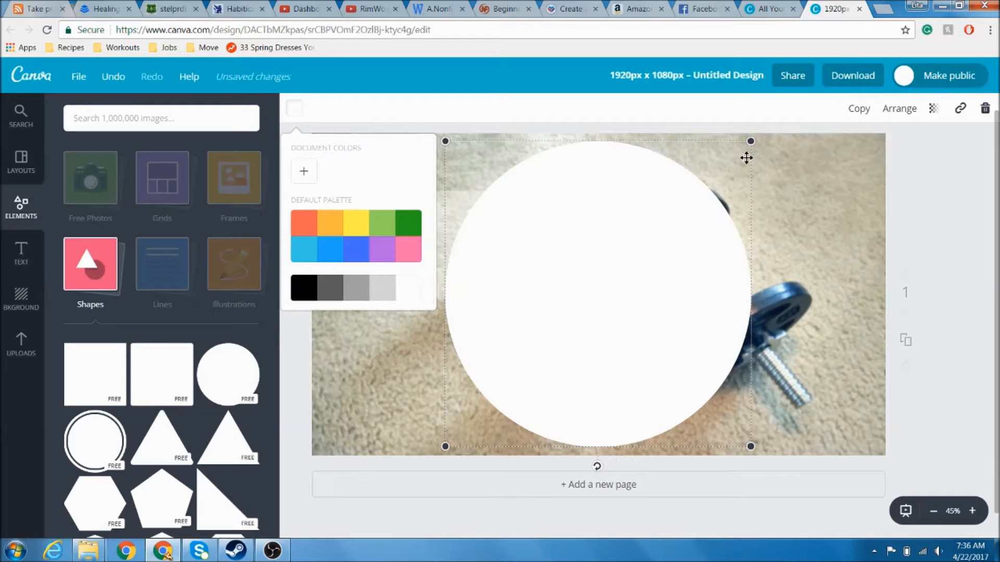
pyautogui.moveTo(750, 141); pyautogui.dragTo(535, 356)
pyautogui.moveTo(502, 399); pyautogui.dragTo(686, 252)
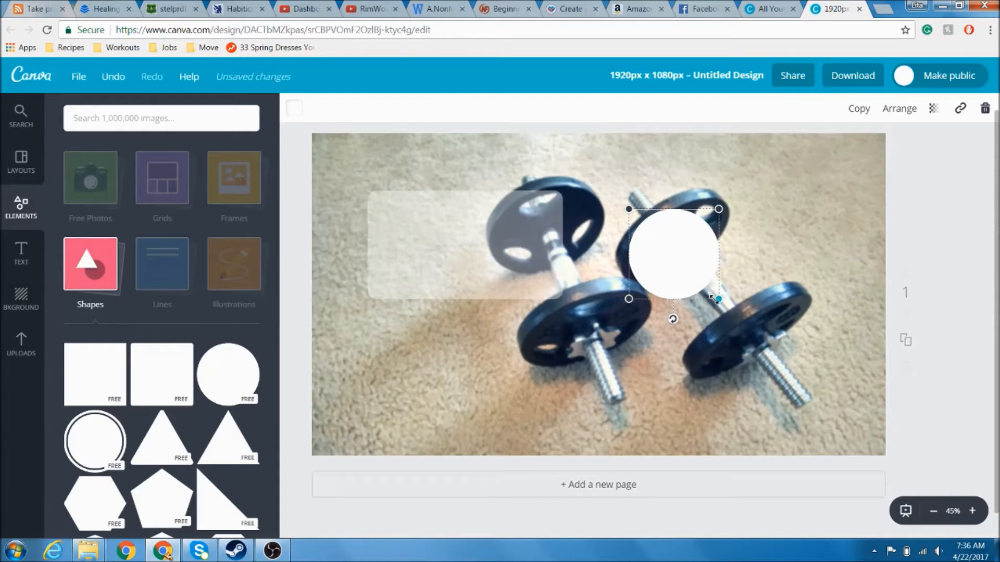
pyautogui.moveTo(717, 299); pyautogui.dragTo(806, 254)
# Step: Make the white circle semi-transparent at roughly half of full opacity, similar to the rounded rectangle
pyautogui.click(556, 242)
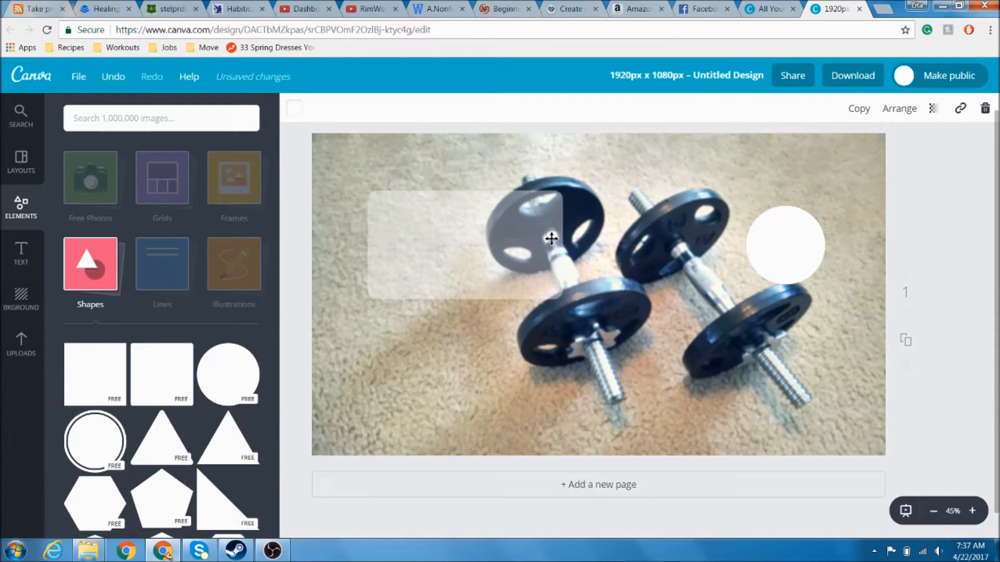
pyautogui.click(935, 109)
pyautogui.click(938, 112)
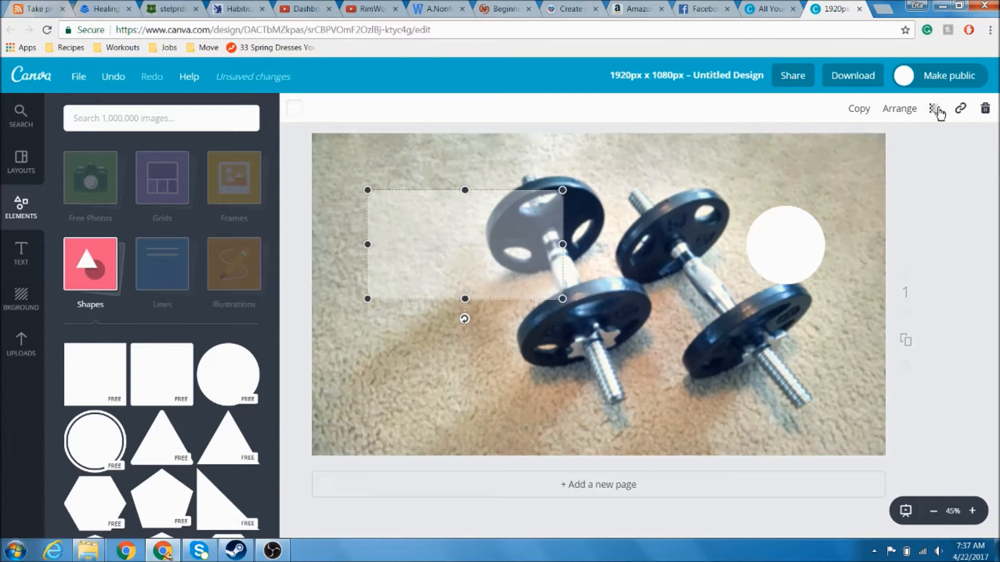
pyautogui.click(799, 236)
pyautogui.click(935, 110)
pyautogui.moveTo(912, 154); pyautogui.dragTo(861, 151)
pyautogui.click(938, 187)
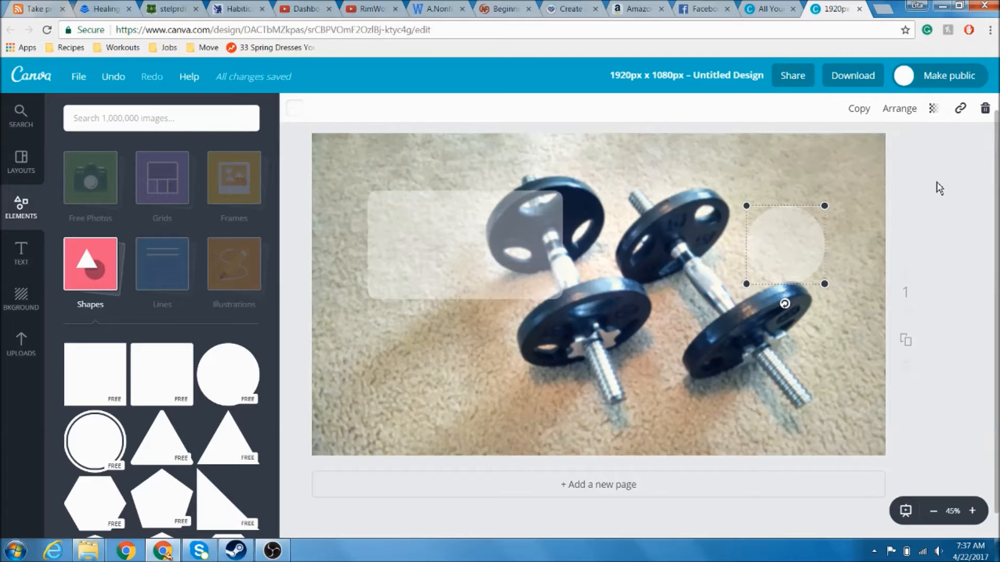
pyautogui.click(940, 187)
# Step: Nudge the semi-transparent circle slightly to the left
pyautogui.click(789, 233)
pyautogui.hotkey('shift', 'Left')
pyautogui.click(919, 222)
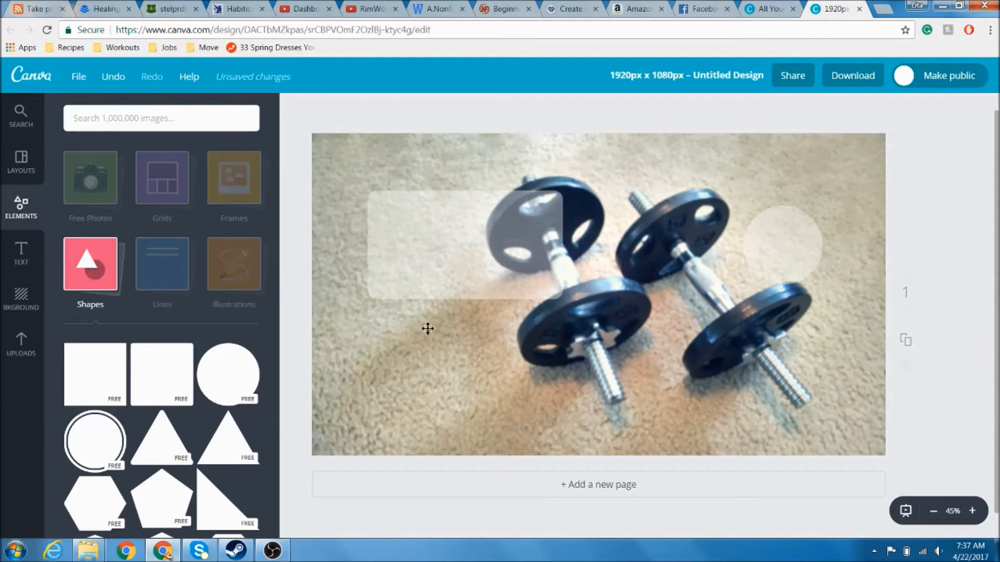
# Step: Browse the ready-made text designs and the free illustrations for material that suits the graphic
pyautogui.click(20, 254)
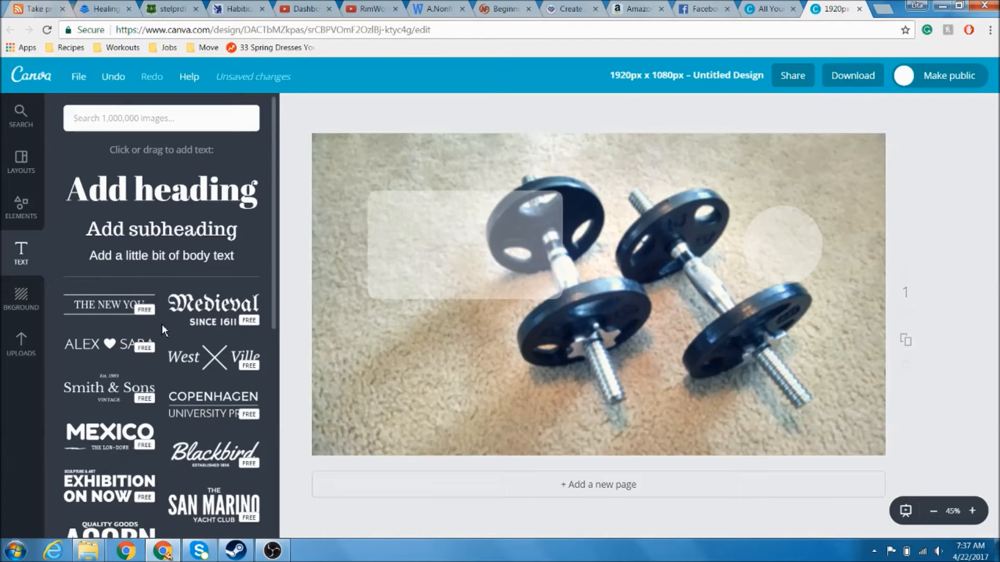
pyautogui.scroll(-6, 163, 329)
pyautogui.scroll(-7, 163, 329)
pyautogui.scroll(5, 163, 330)
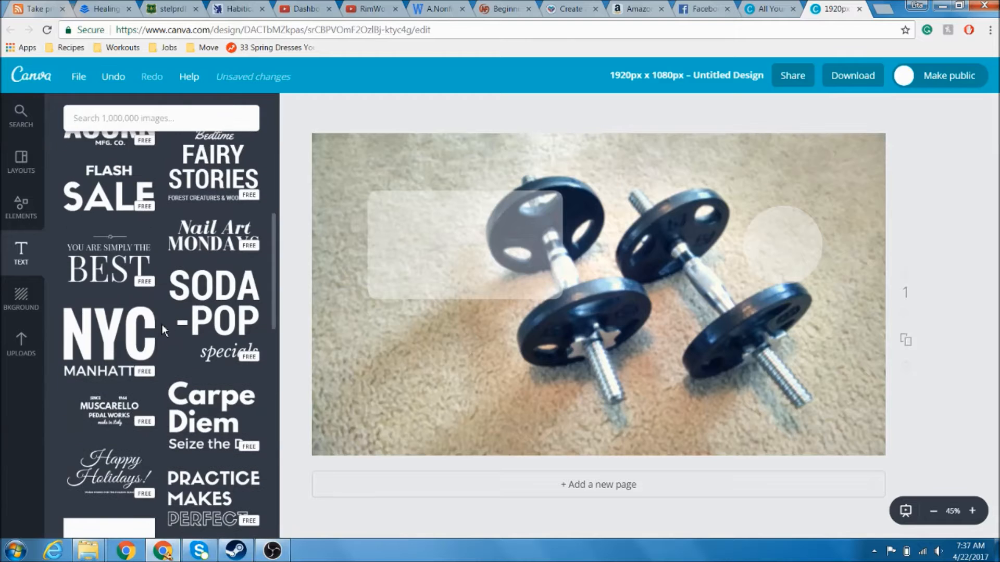
pyautogui.scroll(-5, 161, 324)
pyautogui.click(21, 207)
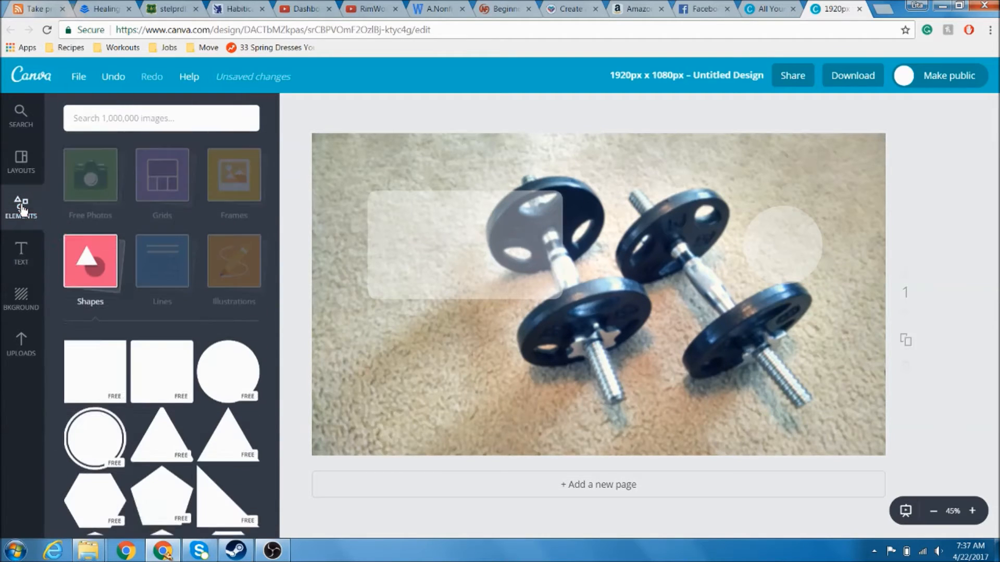
pyautogui.click(241, 276)
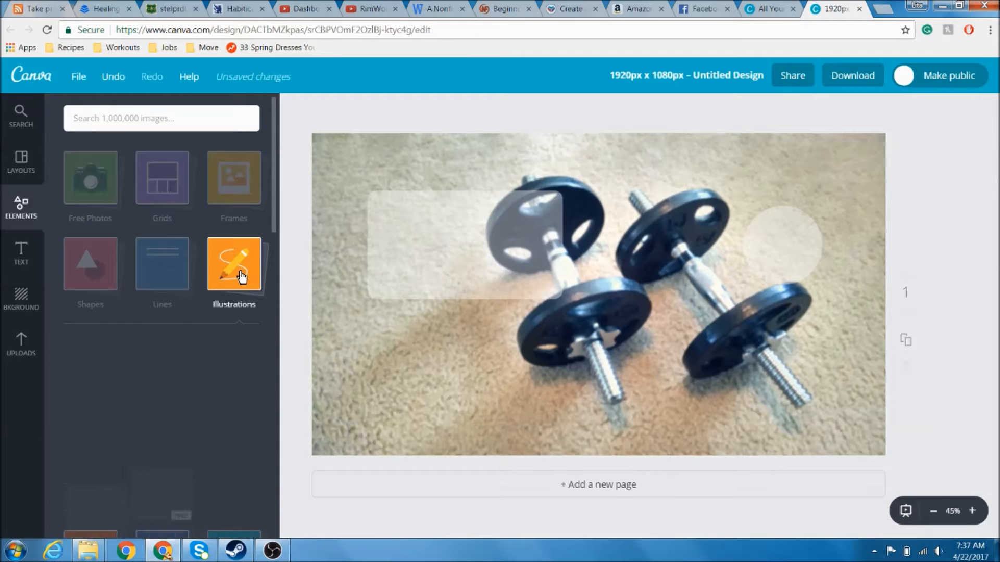
pyautogui.scroll(-10, 128, 421)
pyautogui.scroll(-10, 128, 421)
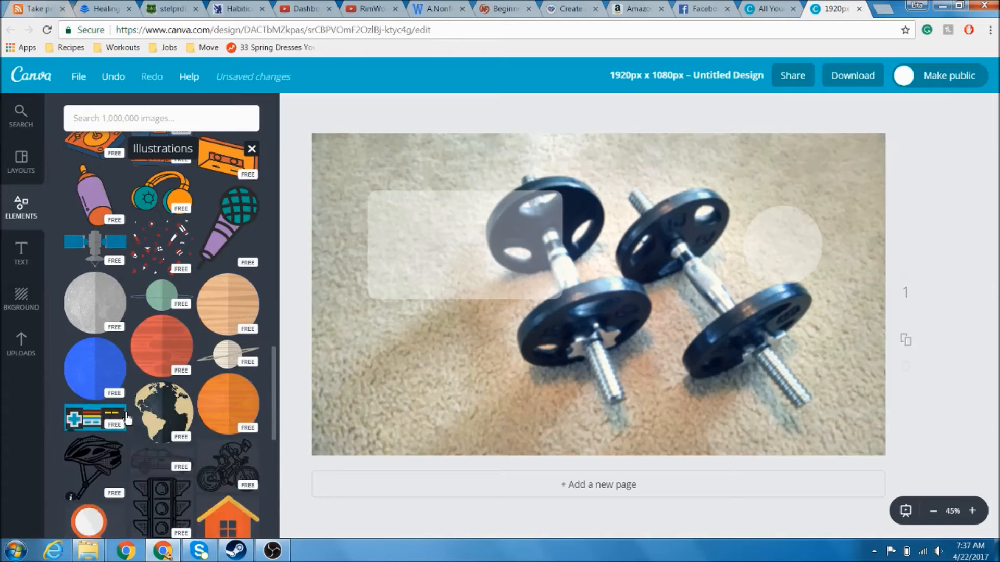
pyautogui.scroll(-10, 128, 418)
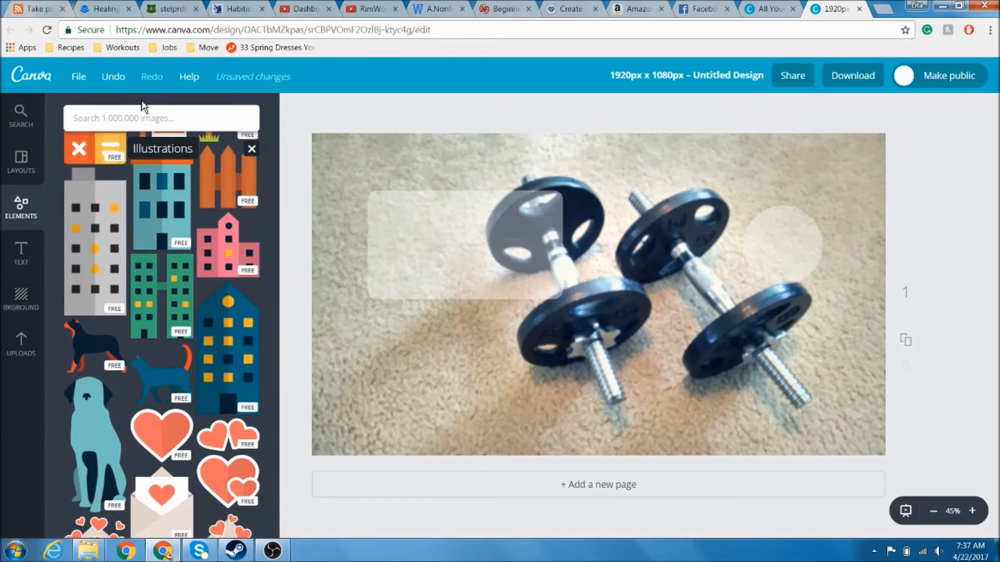
# Step: Search the image library for "gym"
pyautogui.click(141, 113)
pyautogui.write('gym')
pyautogui.press('Return')
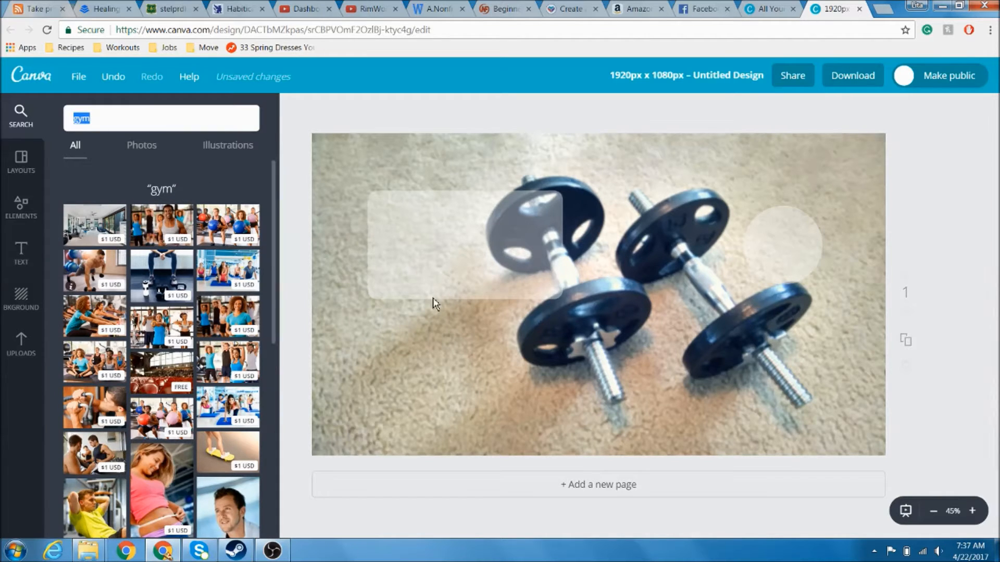
# Step: Try an enlarged photo of an empty gym room over the design and remove it again
pyautogui.moveTo(73, 227)
pyautogui.mouseDown()
pyautogui.moveTo(522, 235)
pyautogui.moveTo(483, 222)
pyautogui.moveTo(203, 234)
pyautogui.moveTo(92, 227)
pyautogui.mouseUp()
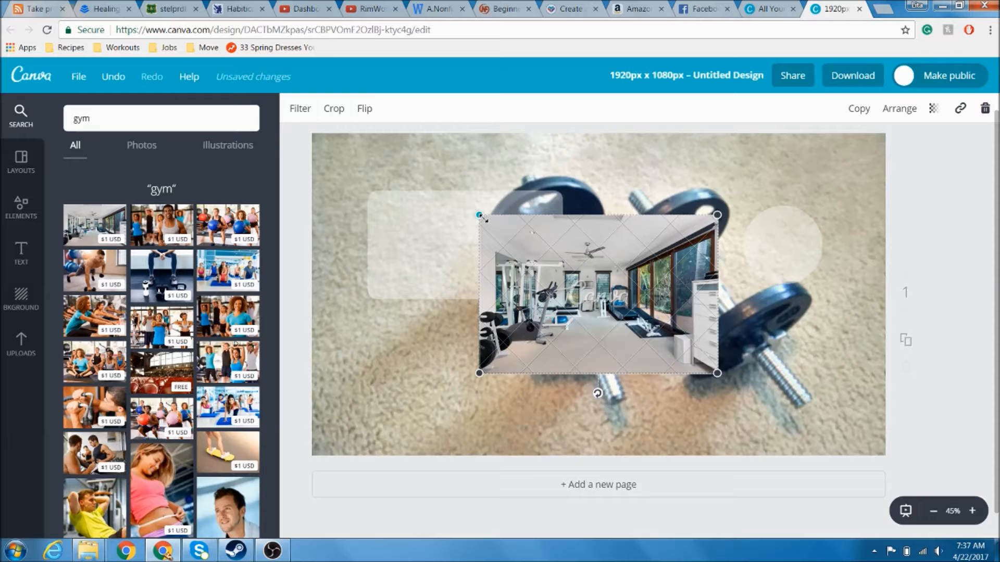
pyautogui.moveTo(479, 215); pyautogui.dragTo(318, 136)
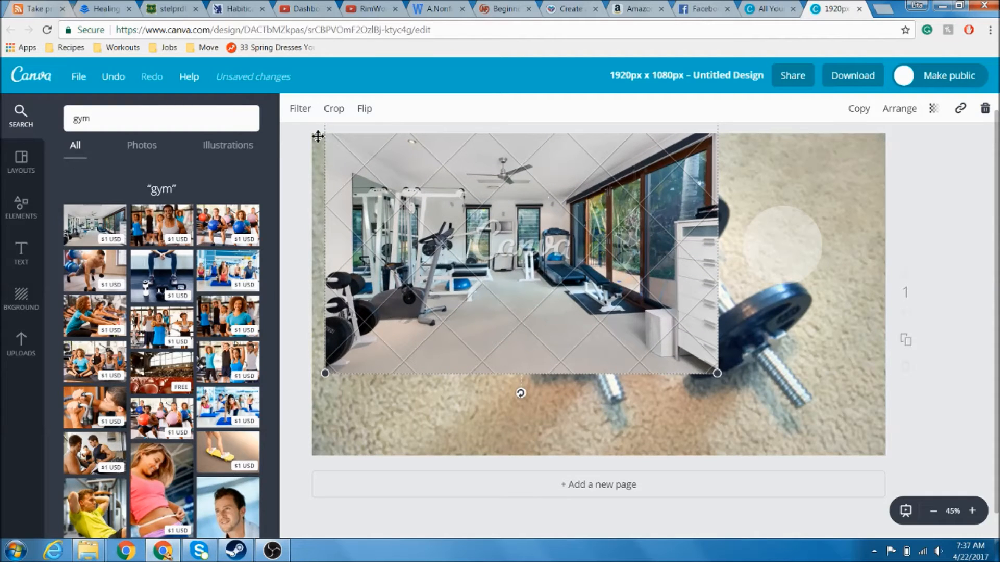
pyautogui.press('Delete')
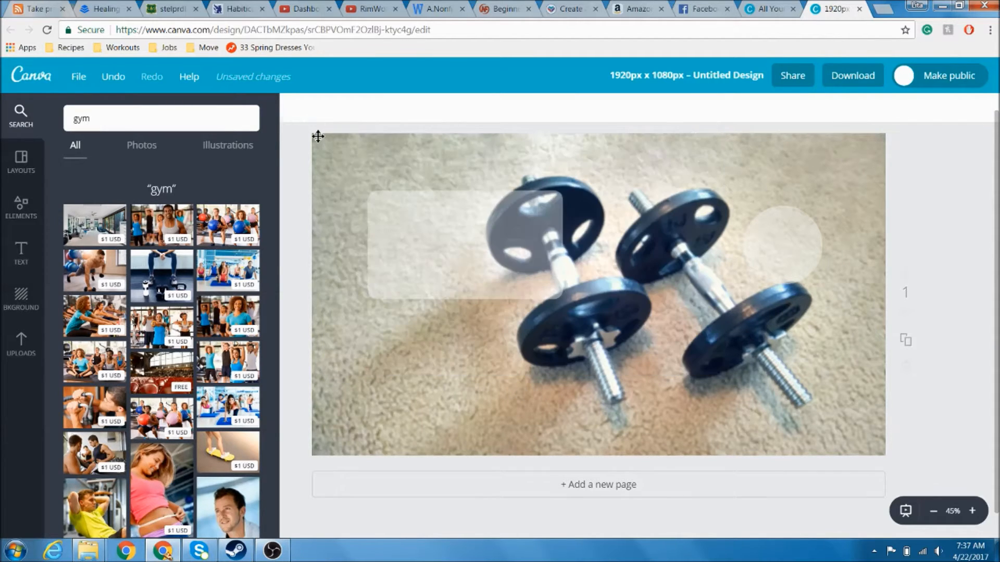
# Step: Add a heading text box to the design and colour its text black
pyautogui.click(27, 250)
pyautogui.scroll(10, 238, 158)
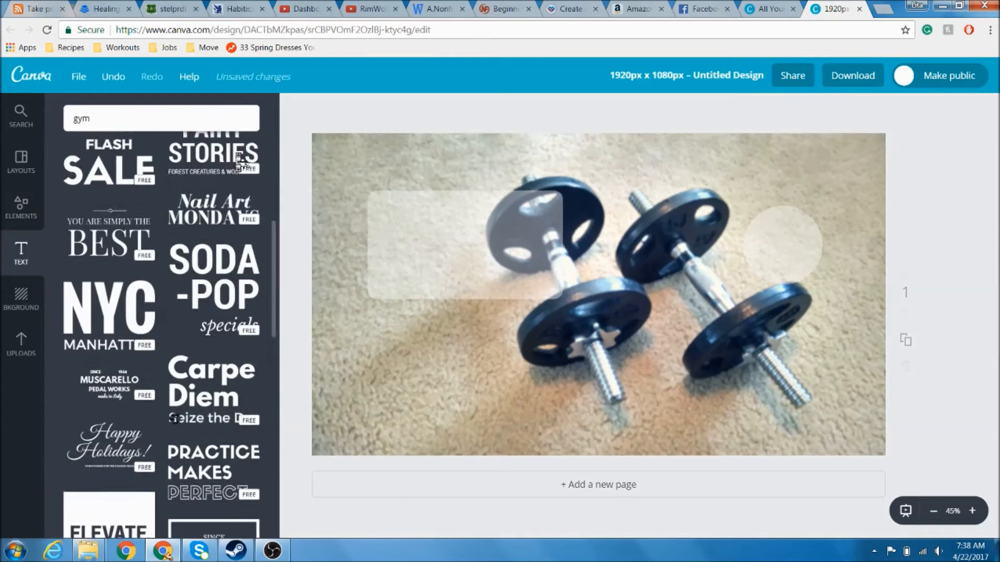
pyautogui.click(197, 193)
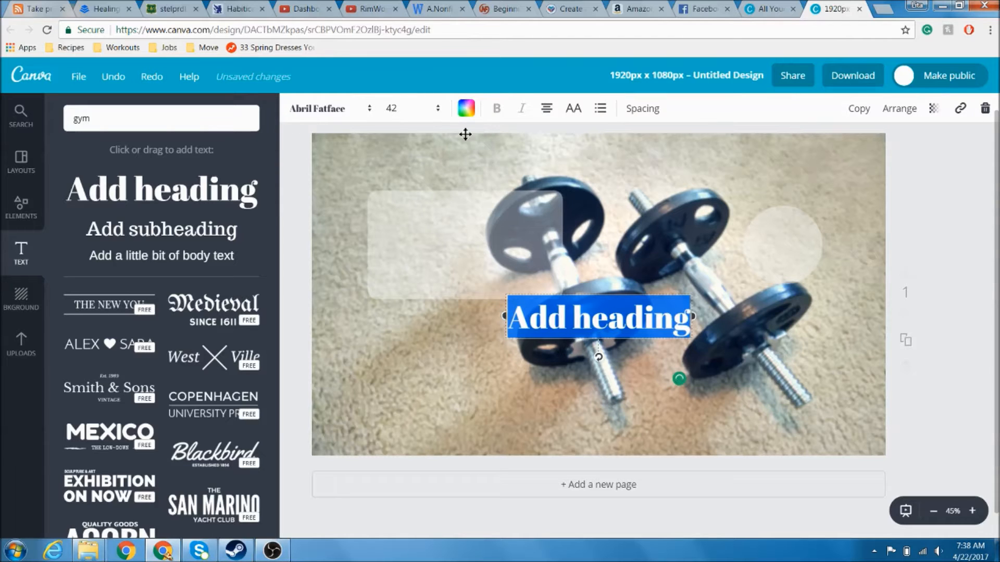
pyautogui.click(464, 115)
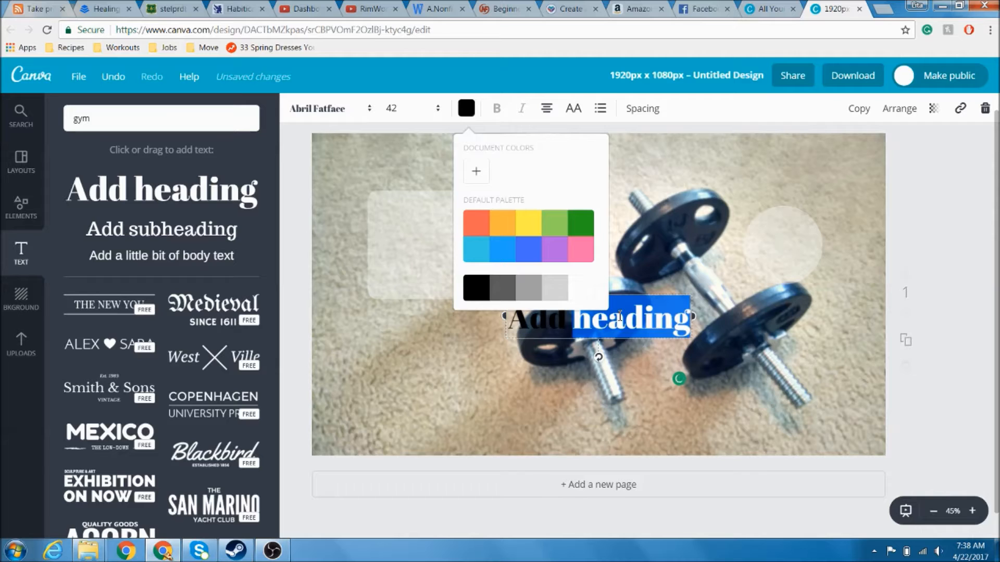
# Step: Change the heading's font to Sanchez
pyautogui.click(310, 110)
pyautogui.scroll(-5, 364, 232)
pyautogui.scroll(-4, 363, 232)
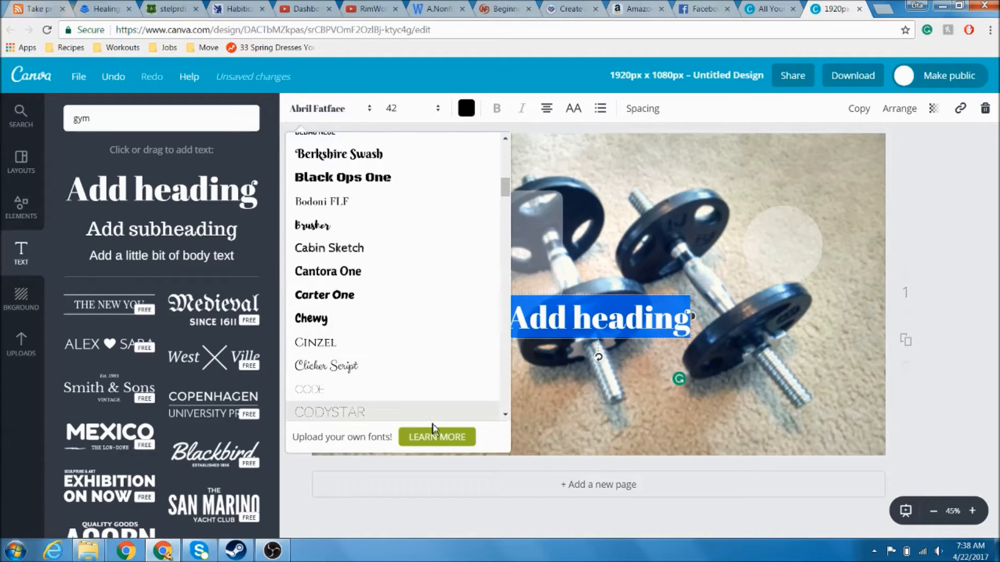
pyautogui.moveTo(507, 193); pyautogui.dragTo(506, 368)
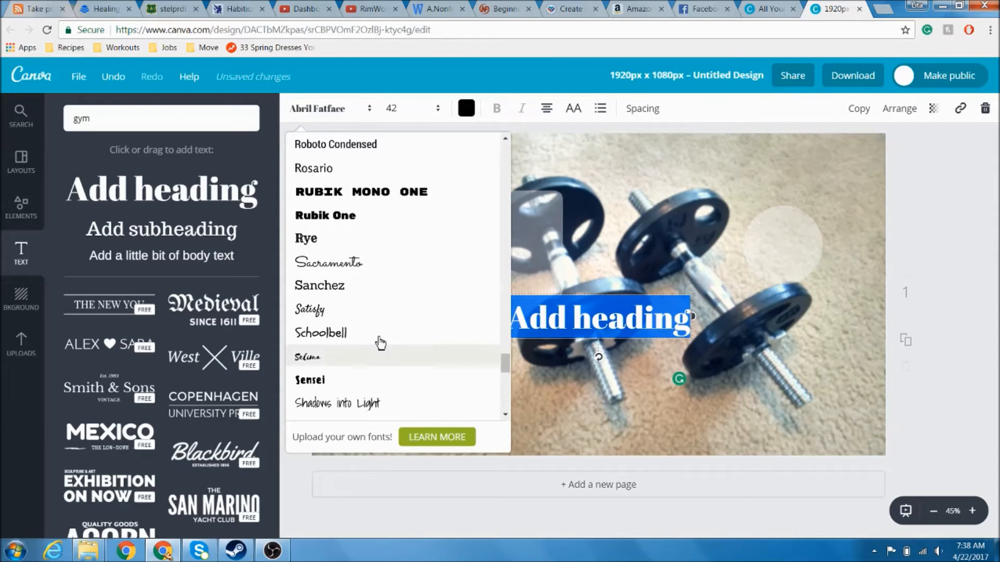
pyautogui.click(330, 288)
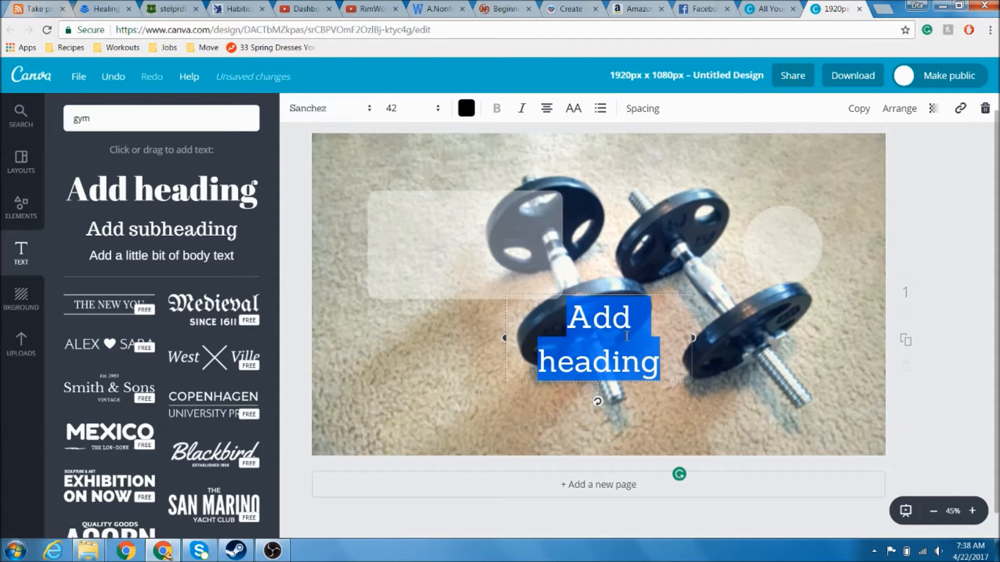
# Step: Widen the heading box and move it just below the rounded rectangle, replacing its text with "Watch another video!"
pyautogui.moveTo(699, 340); pyautogui.dragTo(783, 331)
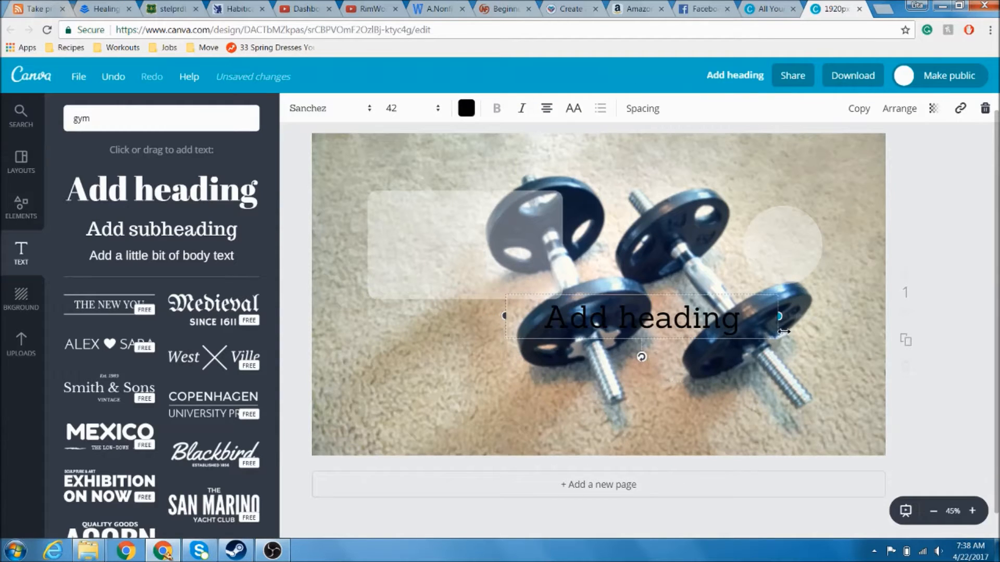
pyautogui.moveTo(711, 295); pyautogui.dragTo(560, 307)
pyautogui.doubleClick(542, 323)
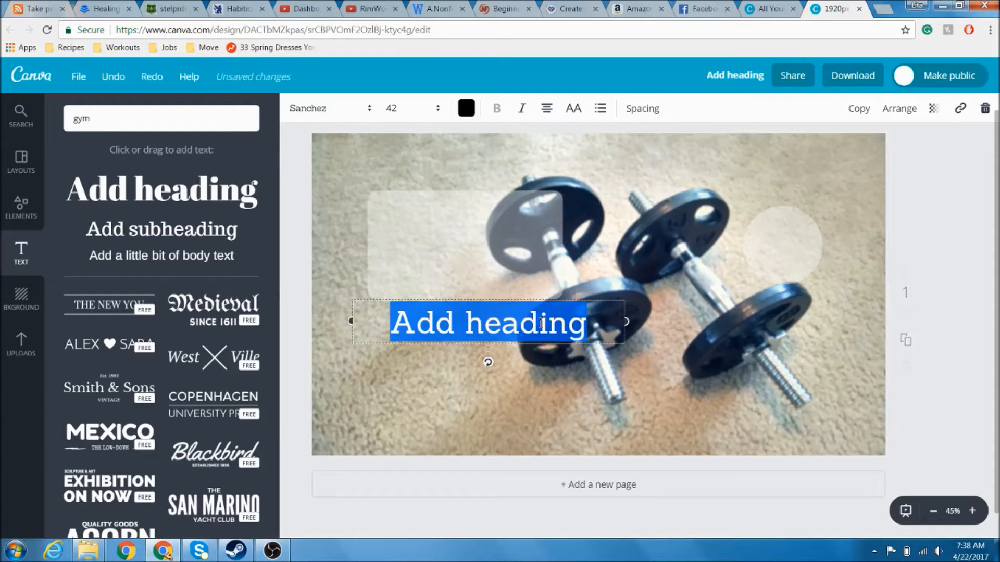
pyautogui.write('Watch')
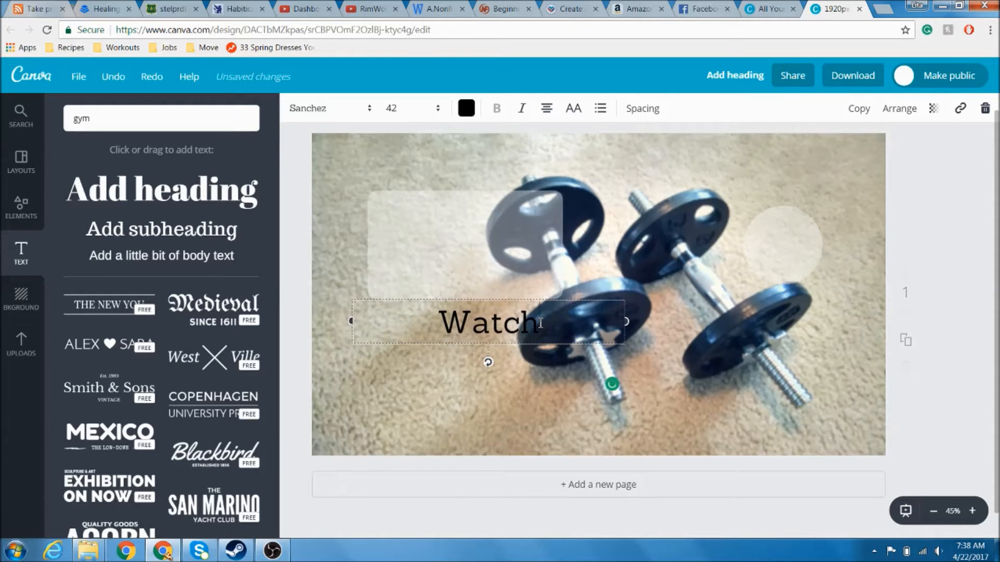
pyautogui.write(' another')
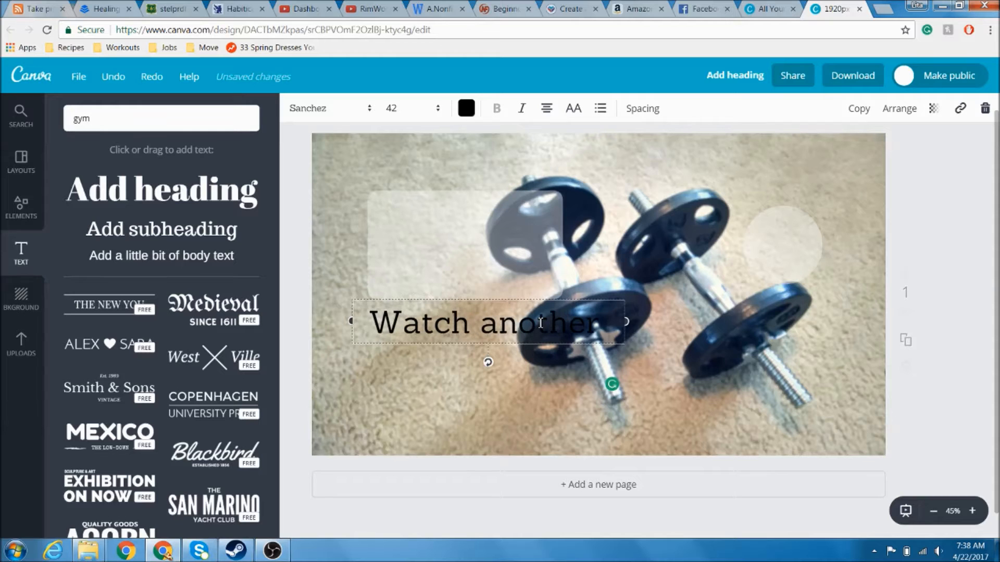
pyautogui.write(' video!')
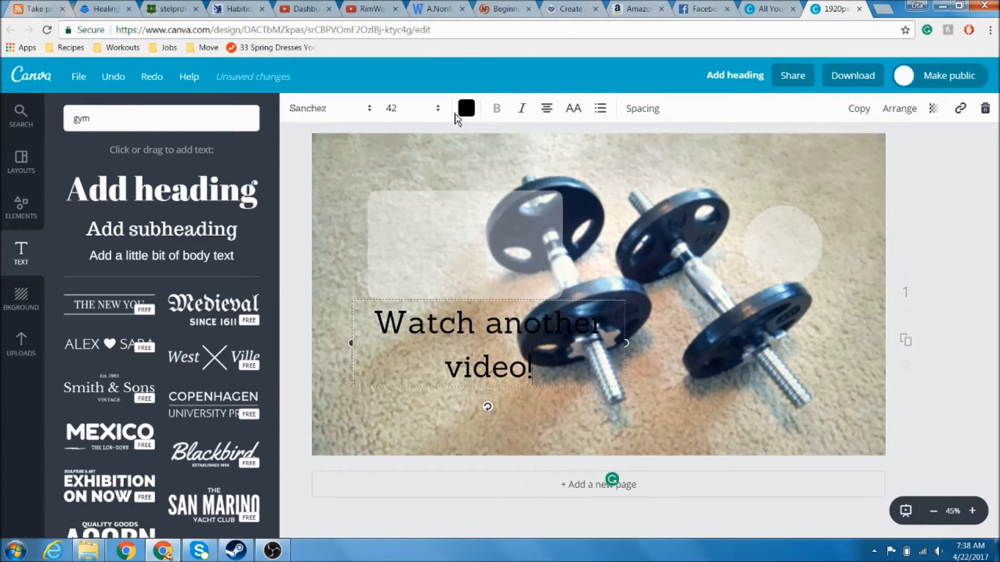
# Step: Tighten the heading's letter spacing to about -100 and move it above the rounded rectangle
pyautogui.click(657, 113)
pyautogui.moveTo(719, 152); pyautogui.dragTo(712, 157)
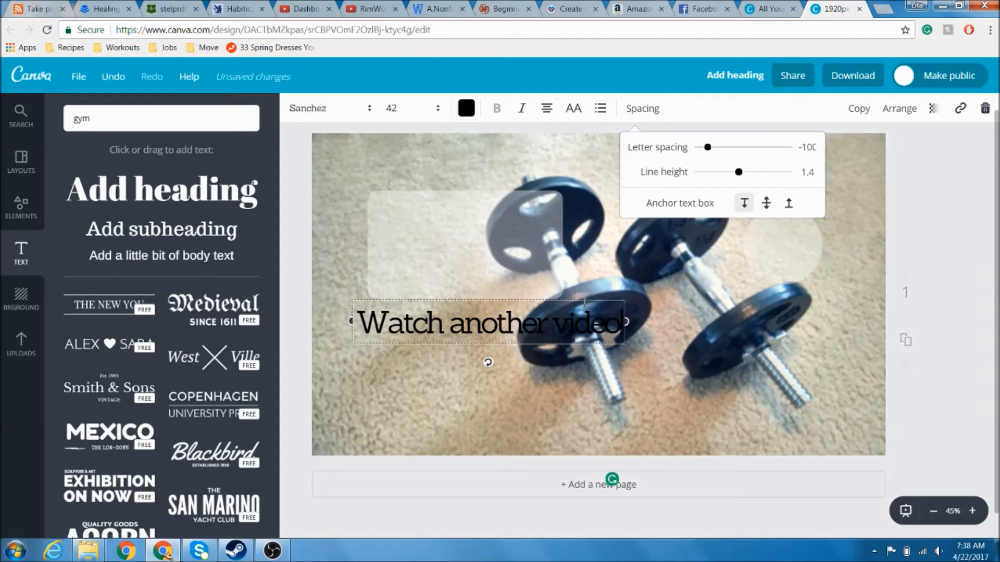
pyautogui.moveTo(583, 301); pyautogui.dragTo(558, 150)
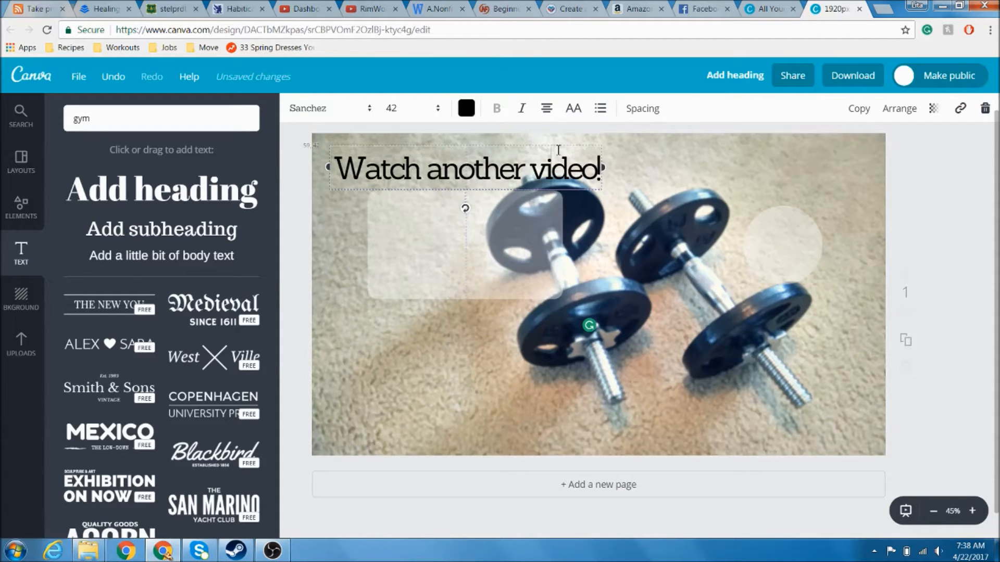
pyautogui.click(477, 394)
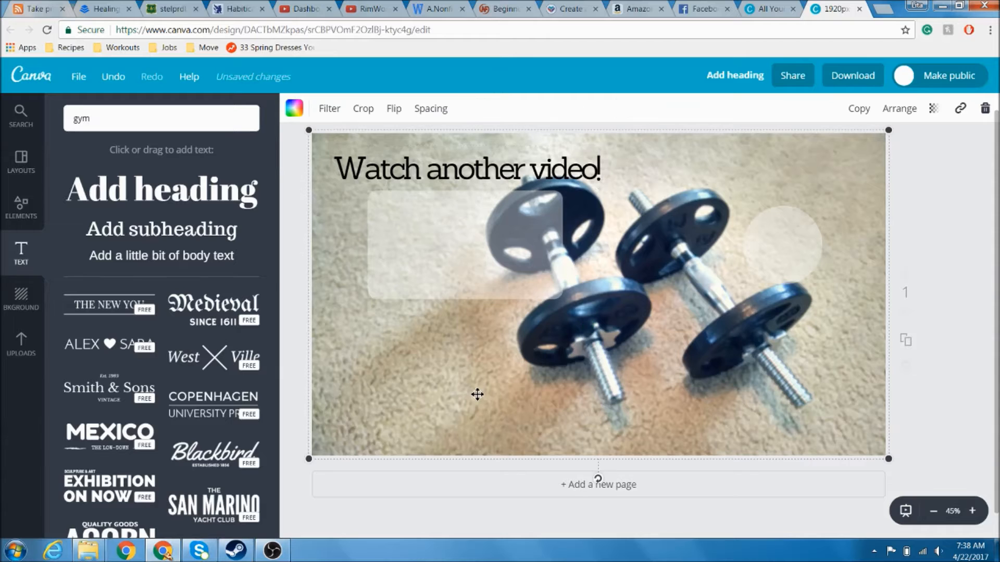
# Step: Duplicate the "Watch another video!" heading and replace the copy's text with "Subscribe!"
pyautogui.click(448, 168)
pyautogui.click(857, 114)
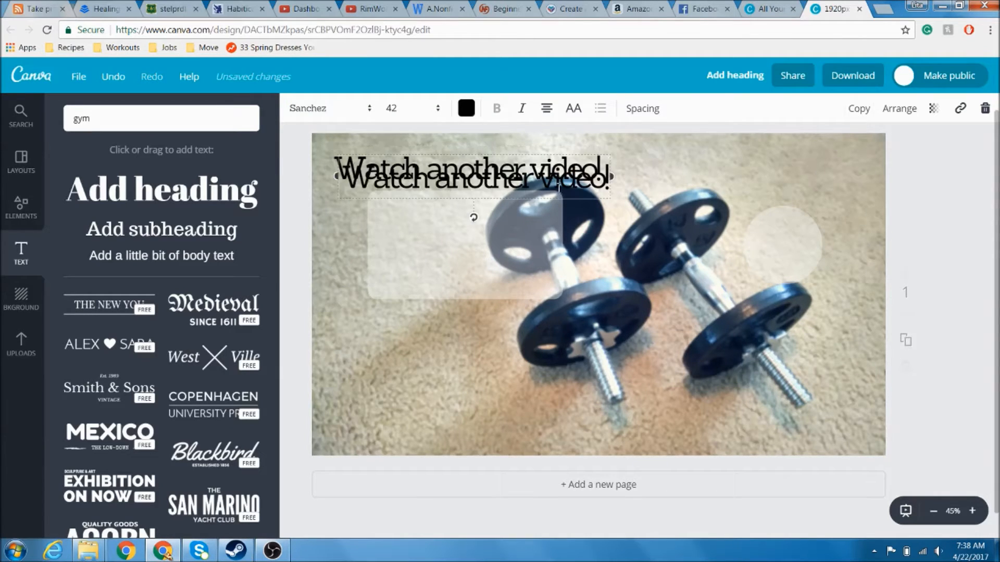
pyautogui.doubleClick(556, 182)
pyautogui.write('Sub')
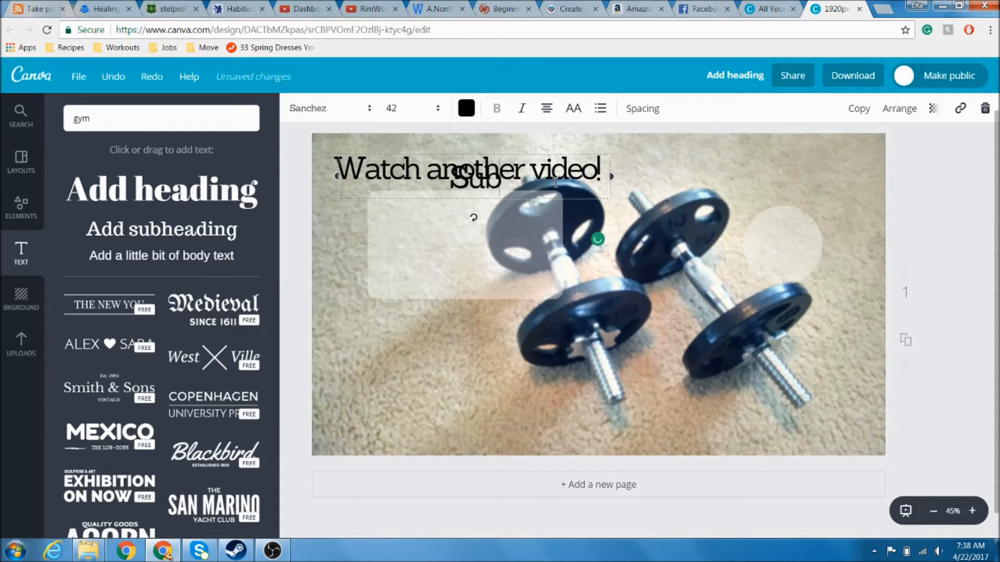
pyautogui.write('scribe!')
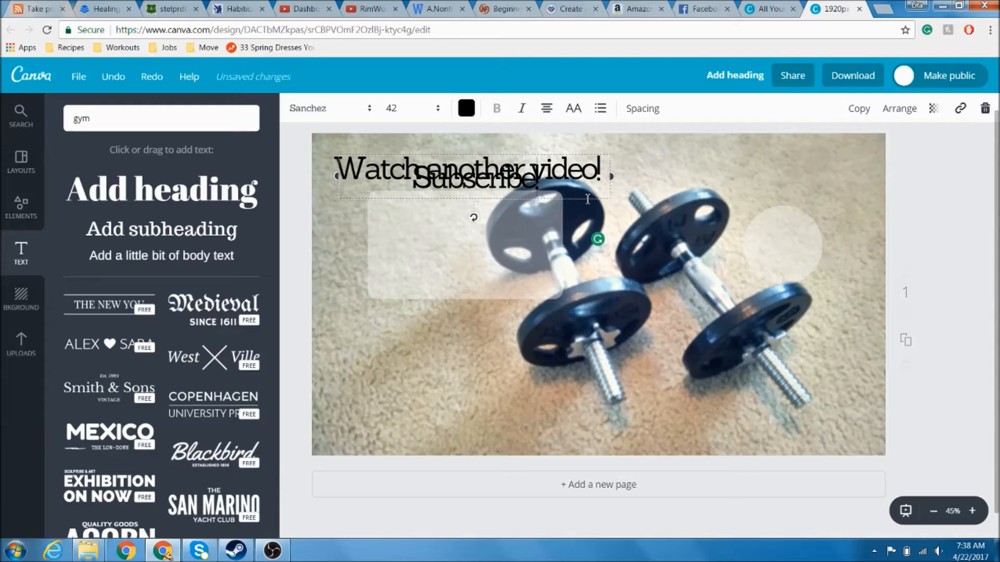
# Step: Move the "Subscribe!" heading to just above the circle placeholder and centre it over the circle
pyautogui.moveTo(587, 202); pyautogui.dragTo(887, 198)
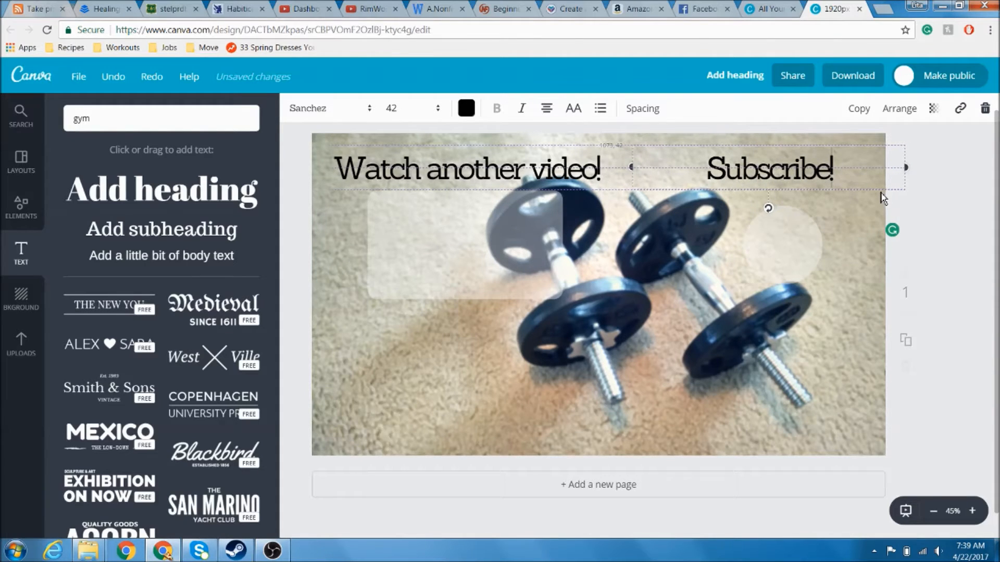
pyautogui.moveTo(889, 197); pyautogui.dragTo(894, 193)
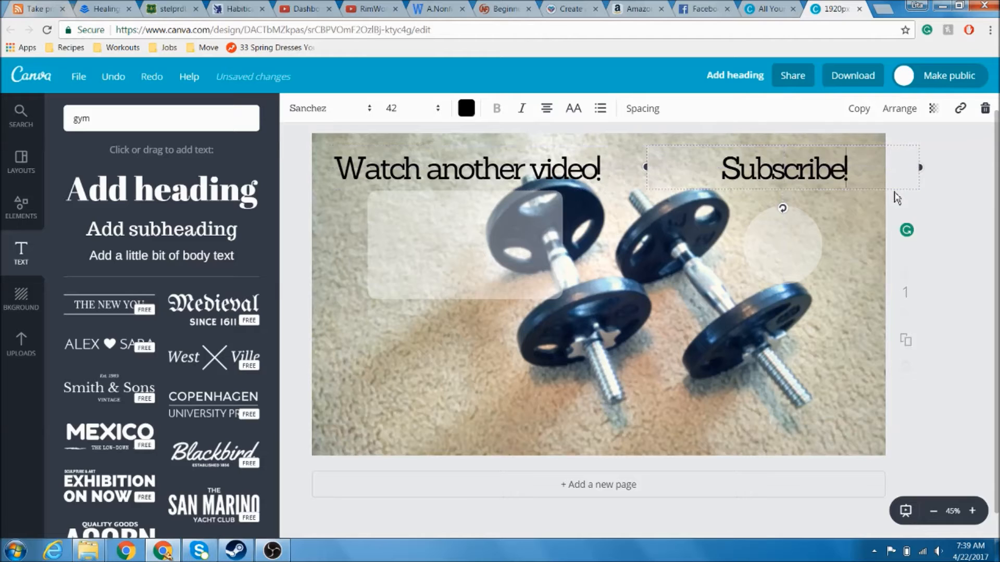
pyautogui.click(945, 197)
pyautogui.click(772, 246)
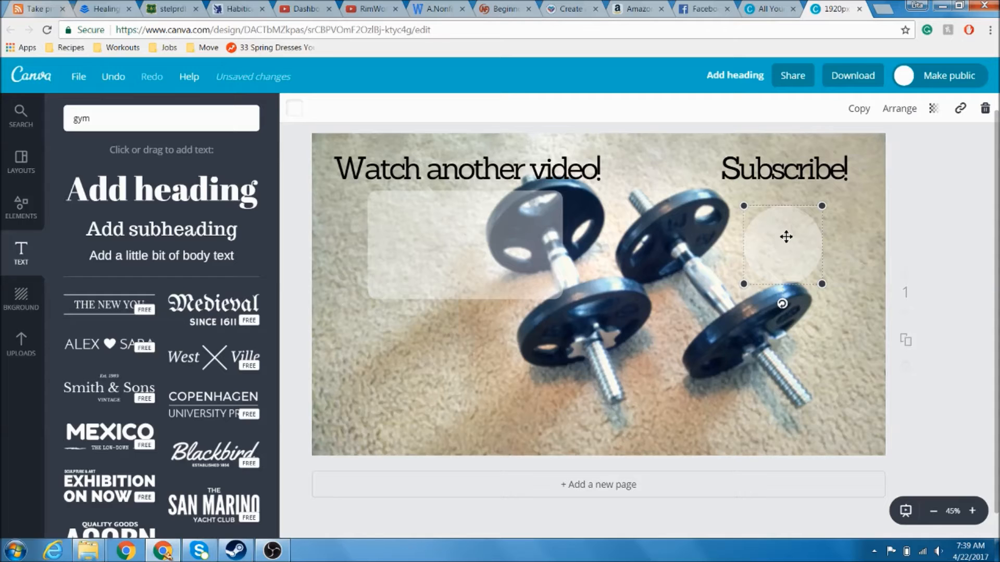
pyautogui.moveTo(779, 168); pyautogui.dragTo(779, 179)
pyautogui.click(955, 272)
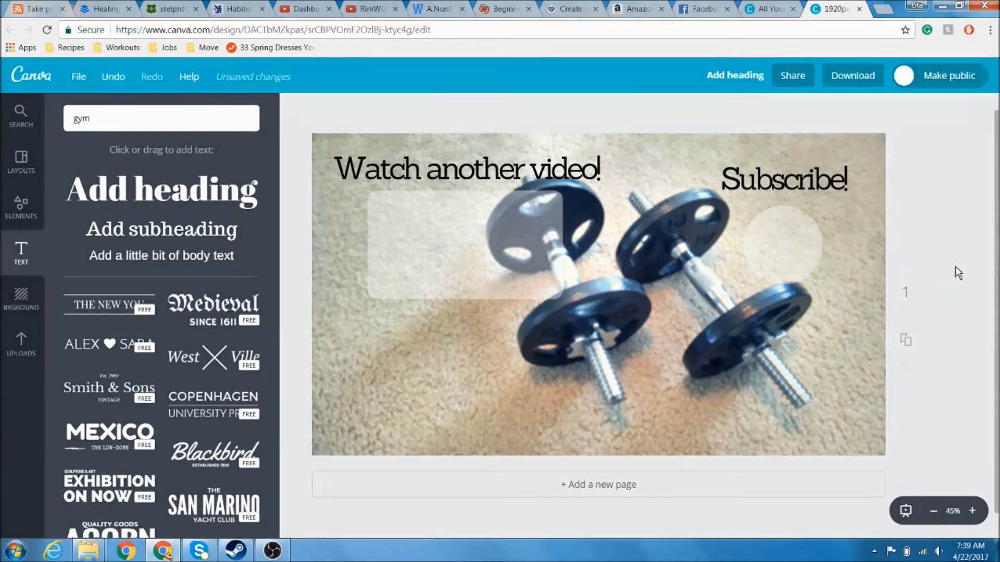
# Step: Search the graphics for "twitter" and add the free solid blue bird to the design
pyautogui.click(223, 110)
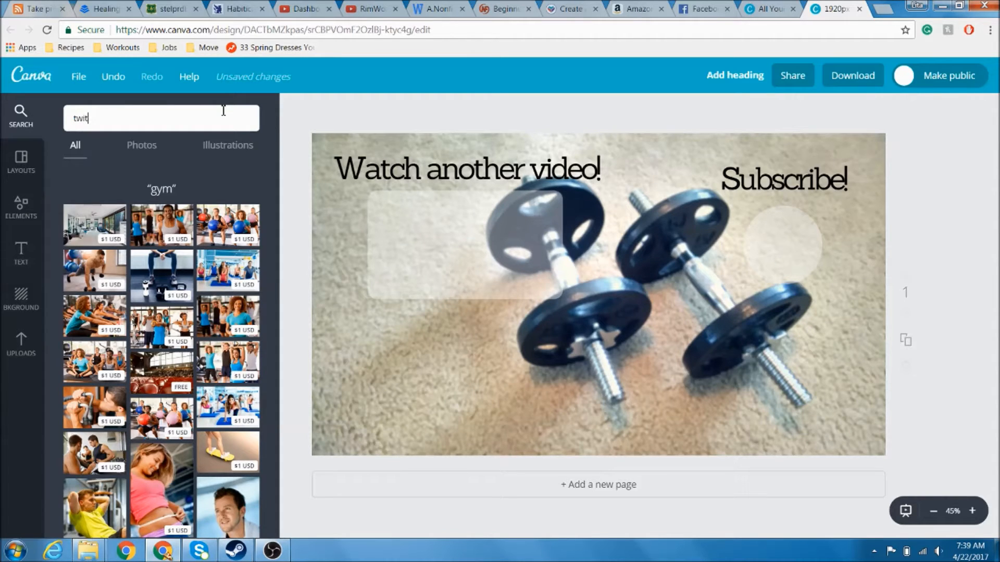
pyautogui.press('Return')
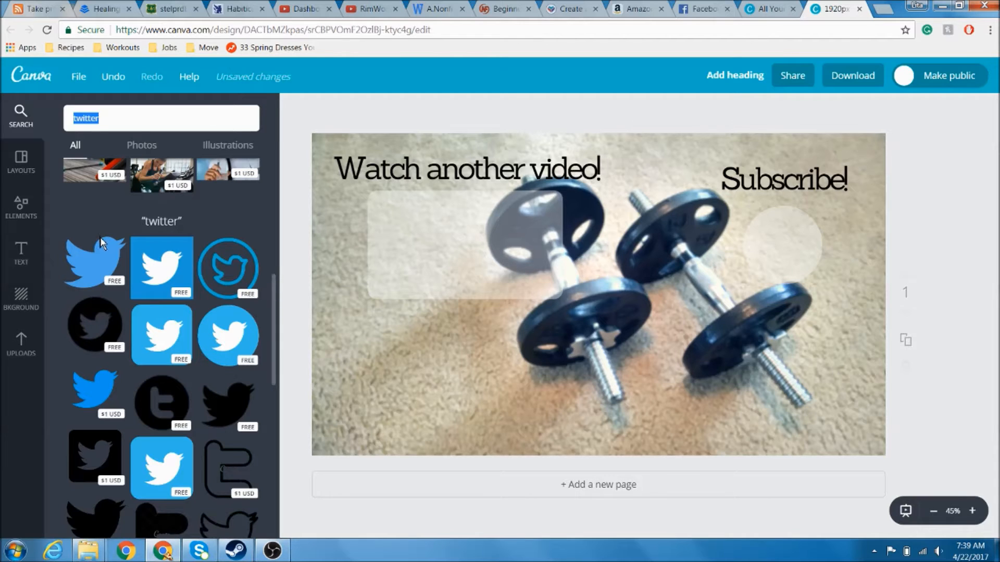
pyautogui.click(101, 259)
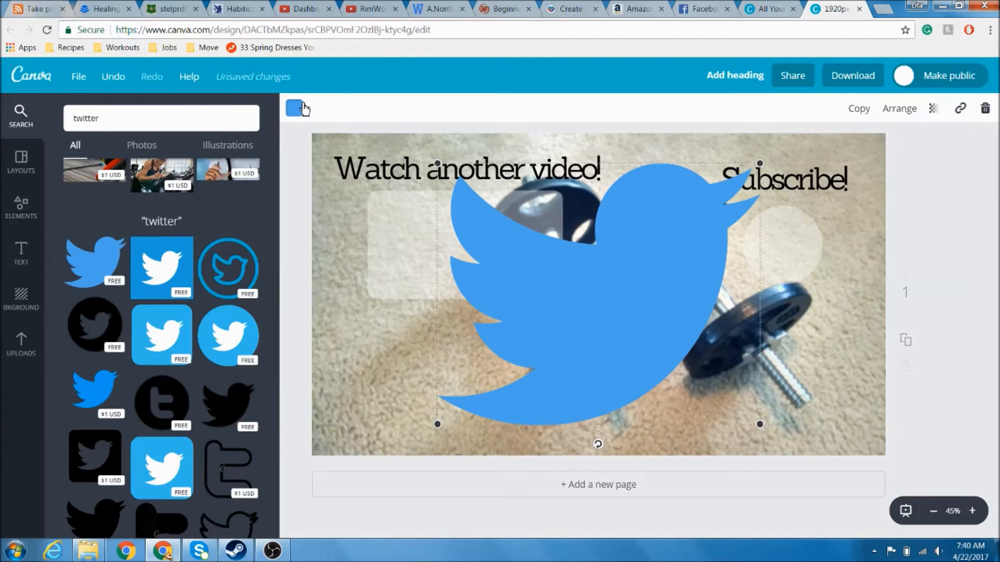
# Step: Colour the Twitter bird black, shrink it and place it in the lower-left area of the design
pyautogui.click(297, 108)
pyautogui.click(413, 295)
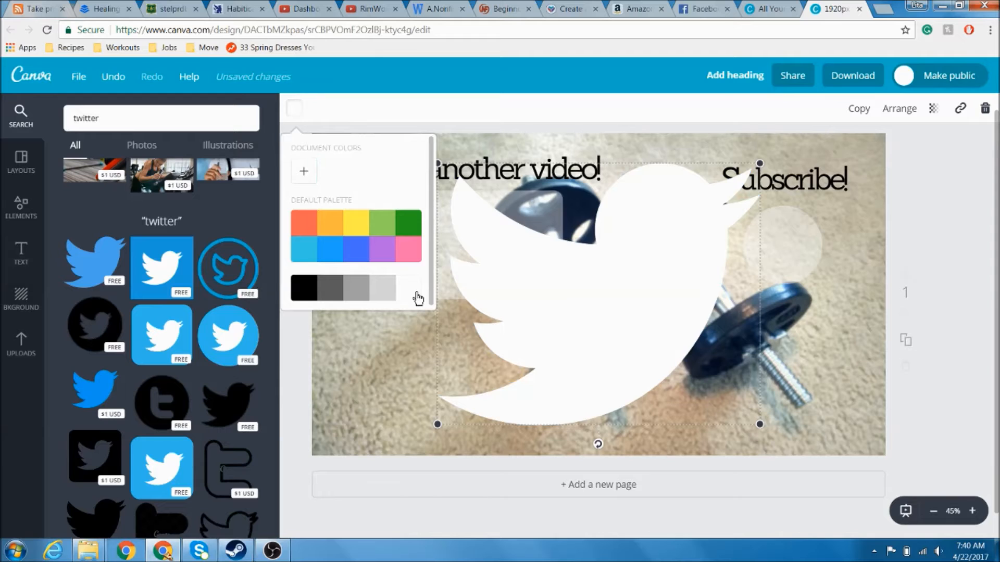
pyautogui.click(299, 292)
pyautogui.moveTo(759, 163); pyautogui.dragTo(518, 358)
pyautogui.moveTo(475, 395); pyautogui.dragTo(390, 388)
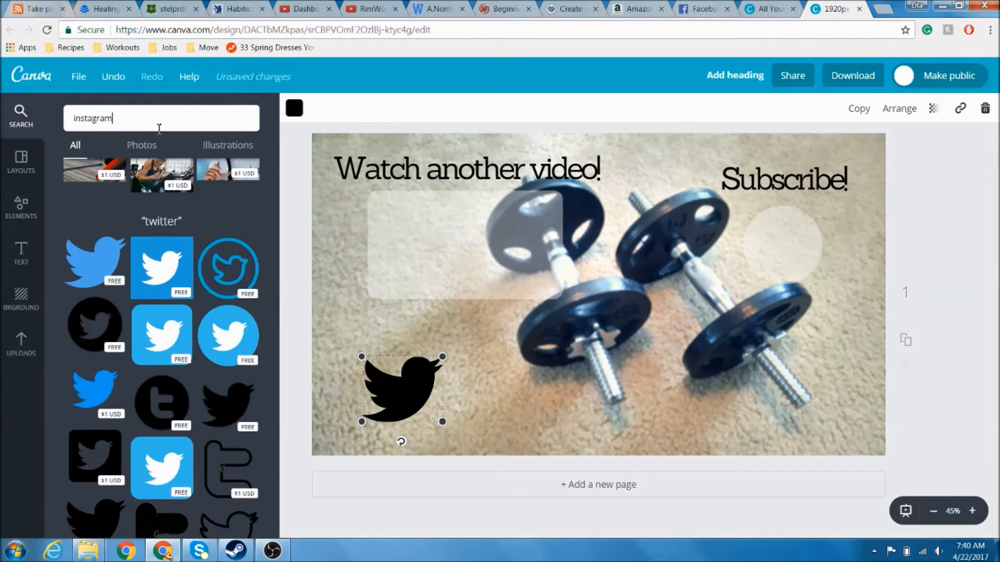
# Step: Search for "instagram", add the free black outline icon and place it, reduced, beside the Twitter bird
pyautogui.click(159, 128)
pyautogui.write('instagram')
pyautogui.press('Return')
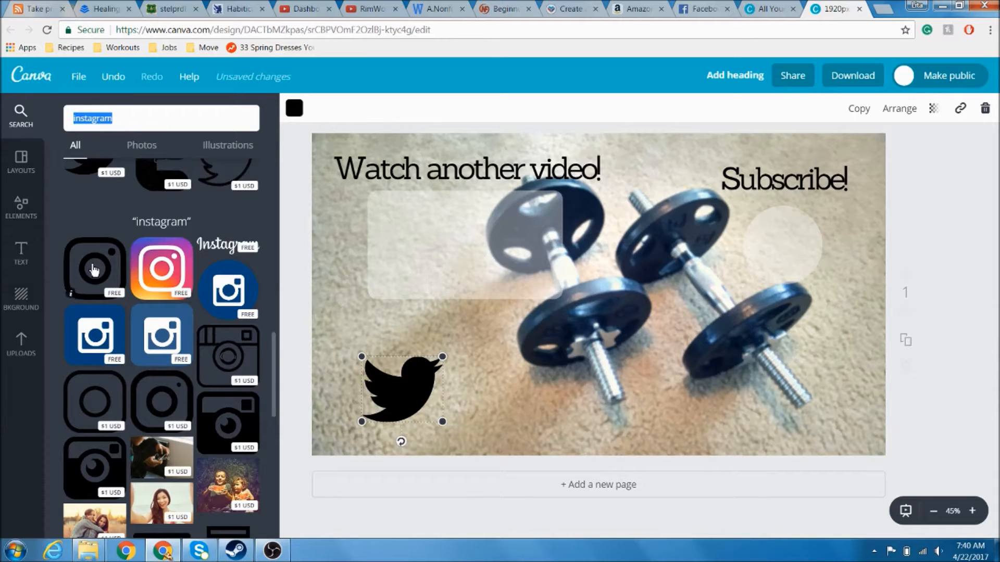
pyautogui.click(93, 269)
pyautogui.moveTo(445, 142); pyautogui.dragTo(490, 364)
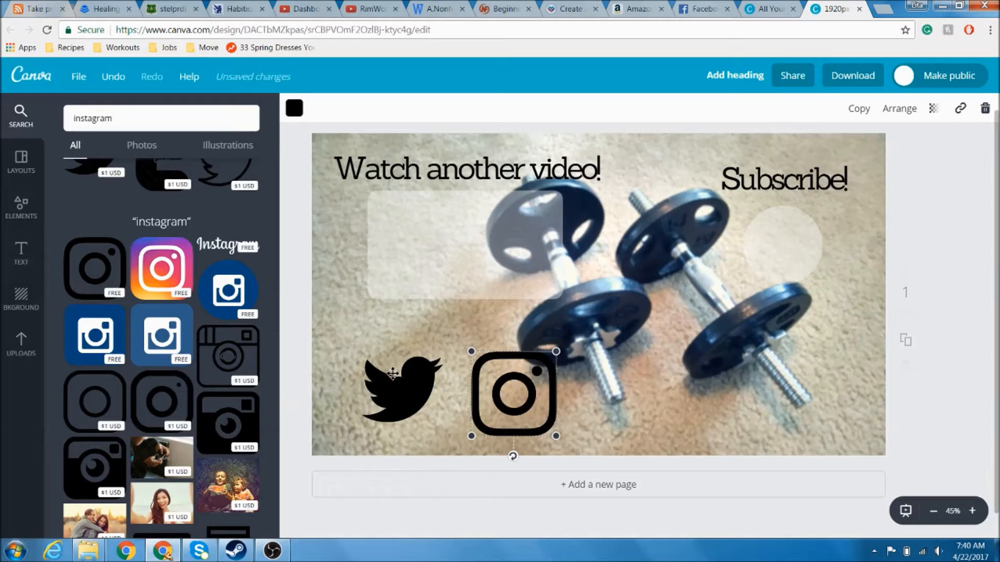
# Step: Resize the Twitter bird and Instagram icon to matching heights and spread them apart on one level
pyautogui.moveTo(393, 401); pyautogui.dragTo(420, 373)
pyautogui.click(472, 351)
pyautogui.moveTo(471, 351); pyautogui.dragTo(481, 361)
pyautogui.moveTo(515, 398); pyautogui.dragTo(520, 374)
pyautogui.click(421, 367)
pyautogui.moveTo(389, 398); pyautogui.dragTo(376, 424)
pyautogui.moveTo(530, 374); pyautogui.dragTo(690, 374)
pyautogui.moveTo(417, 375); pyautogui.dragTo(482, 360)
pyautogui.moveTo(702, 354)
pyautogui.mouseDown()
pyautogui.moveTo(680, 347)
pyautogui.moveTo(689, 449)
pyautogui.moveTo(661, 343)
pyautogui.moveTo(660, 355)
pyautogui.moveTo(691, 337)
pyautogui.moveTo(674, 347)
pyautogui.moveTo(692, 349)
pyautogui.mouseUp()
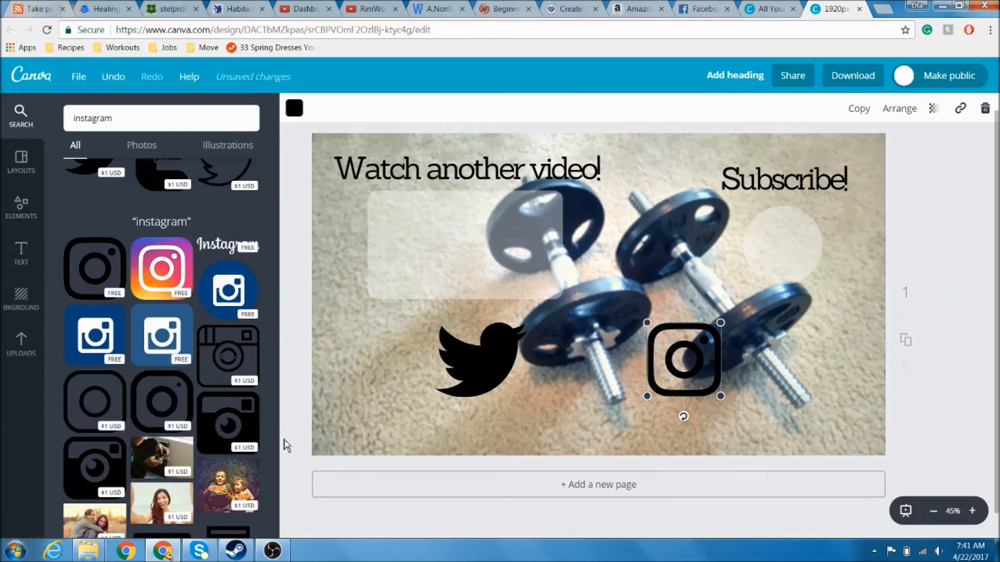
# Step: Place the Instagram icon to the left of the Twitter bird, both below the rounded rectangle
pyautogui.moveTo(684, 359); pyautogui.dragTo(377, 357)
pyautogui.moveTo(479, 359); pyautogui.dragTo(469, 359)
pyautogui.moveTo(377, 359); pyautogui.dragTo(367, 360)
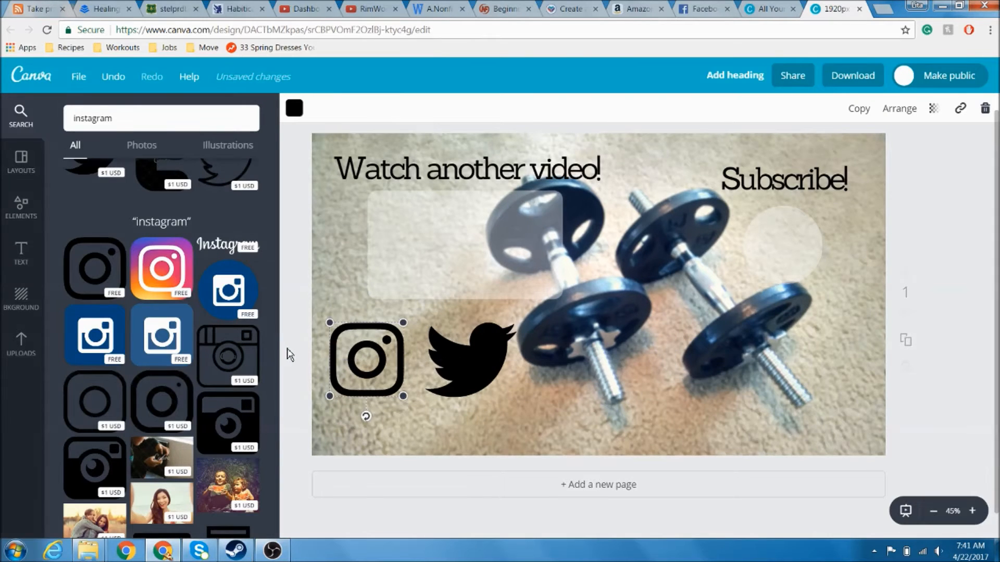
# Step: Enlarge the dumbbell photo within its frame and shift it up slightly, and move the Twitter bird clear of the Instagram icon
pyautogui.doubleClick(708, 349)
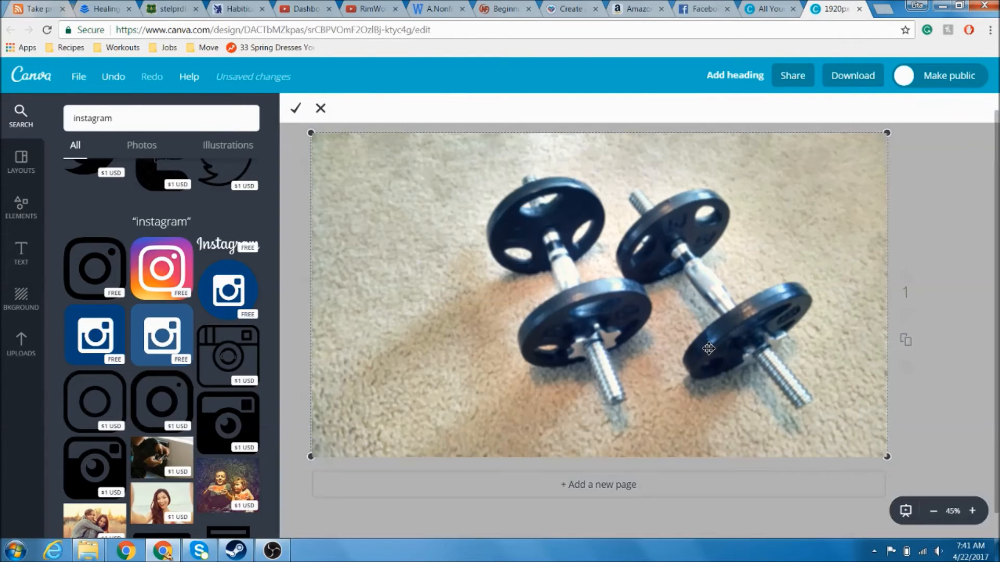
pyautogui.moveTo(887, 457); pyautogui.dragTo(953, 486)
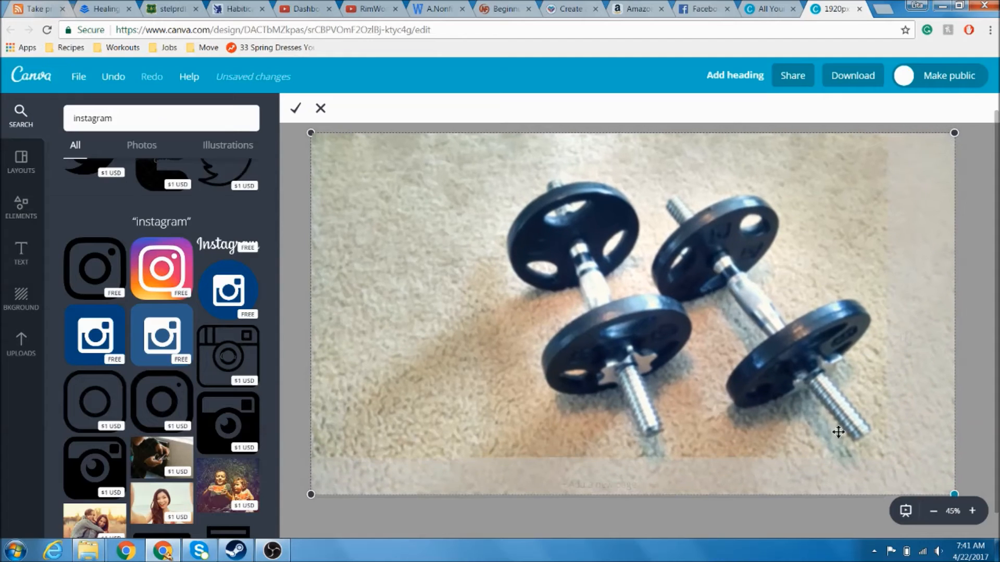
pyautogui.moveTo(789, 387); pyautogui.dragTo(788, 373)
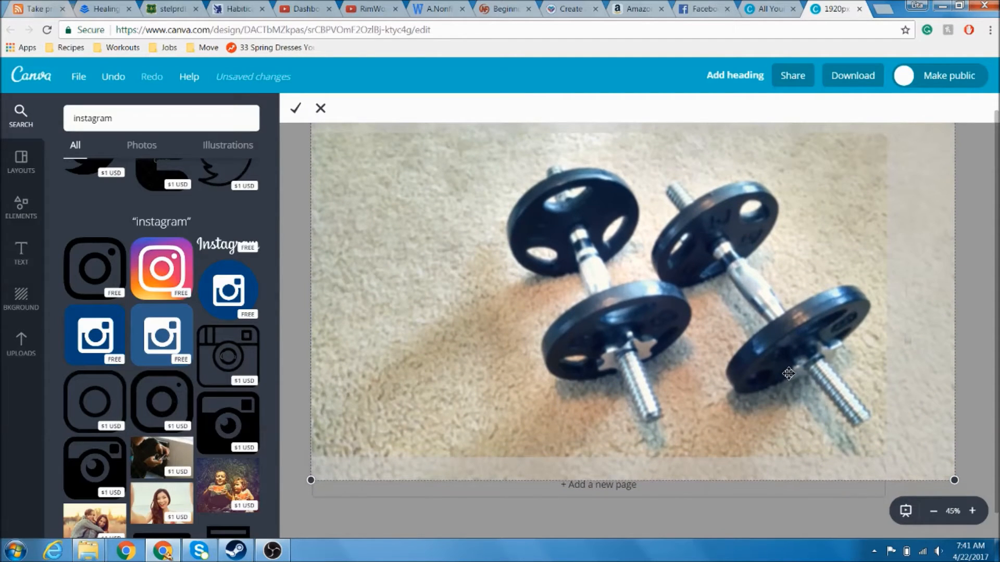
pyautogui.click(295, 108)
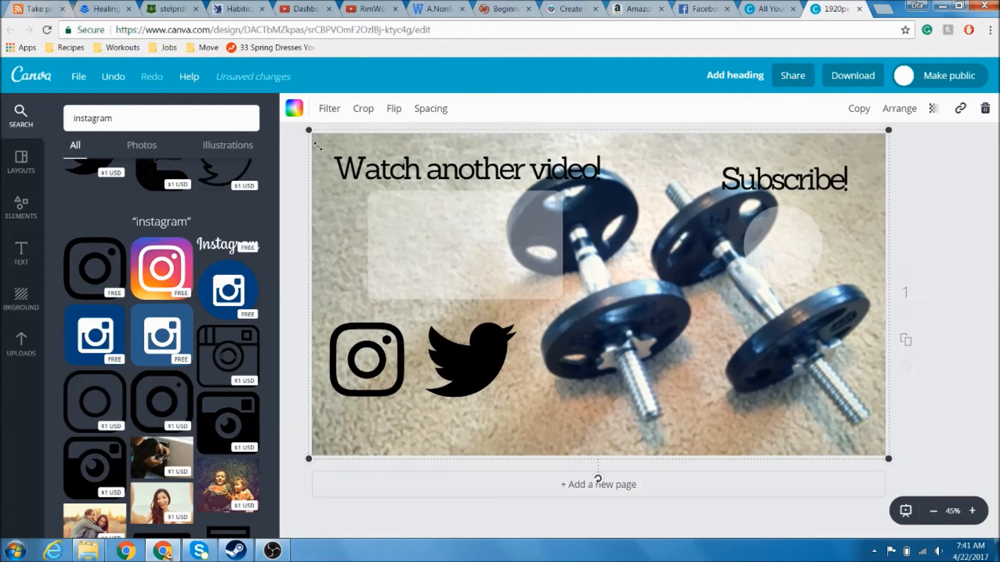
pyautogui.click(462, 360)
pyautogui.moveTo(463, 360); pyautogui.dragTo(476, 360)
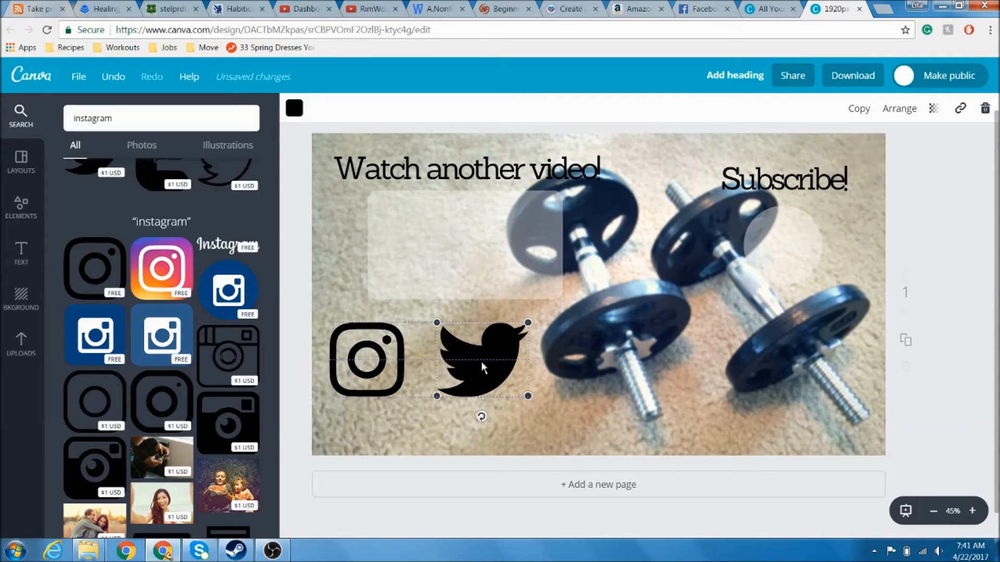
pyautogui.click(21, 252)
pyautogui.click(137, 229)
pyautogui.write('@officialbackonpointe')
pyautogui.click(466, 109)
pyautogui.moveTo(630, 294); pyautogui.dragTo(459, 404)
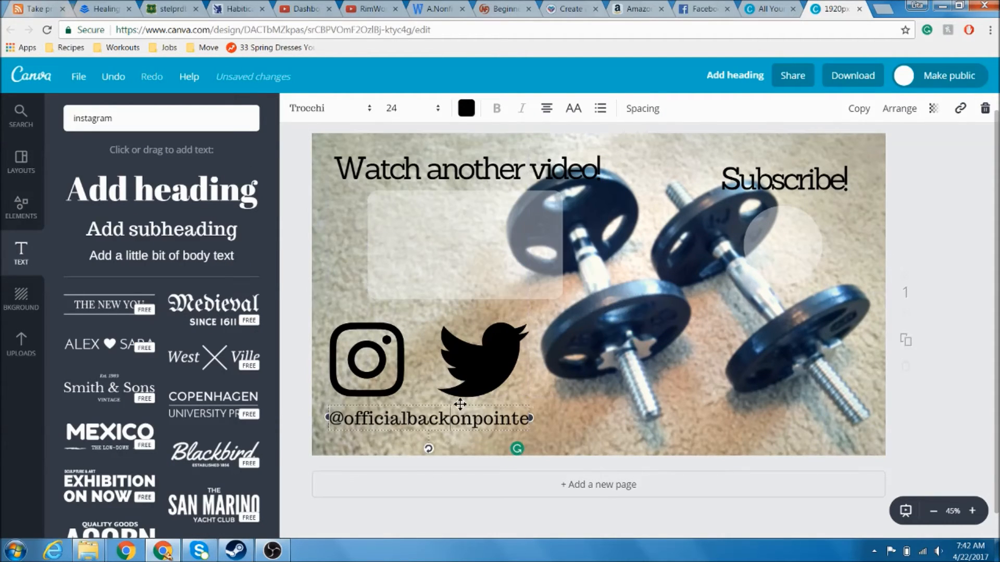
pyautogui.click(858, 109)
pyautogui.doubleClick(604, 394)
pyautogui.write('backonpointe101')
pyautogui.moveTo(482, 359); pyautogui.dragTo(819, 364)
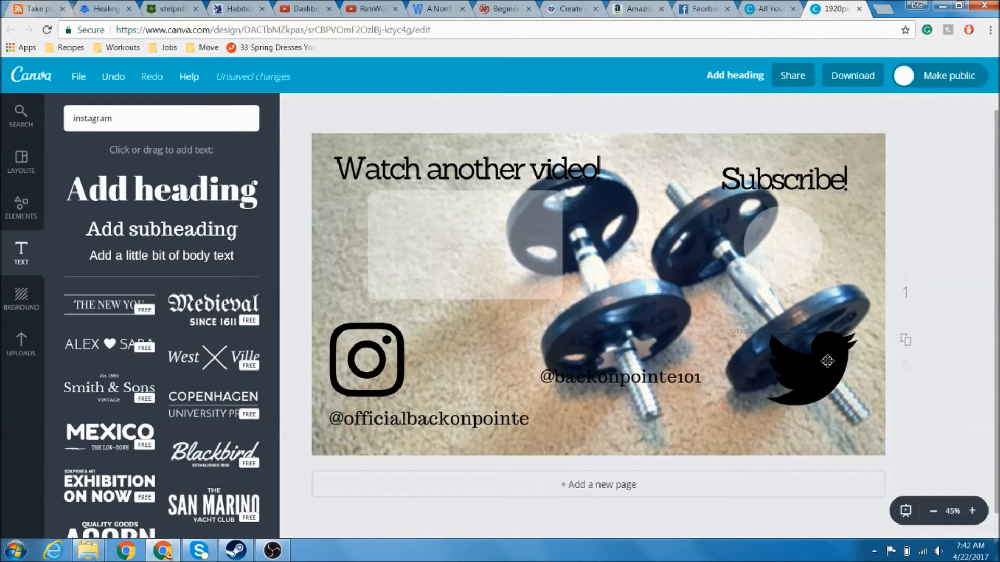
pyautogui.moveTo(604, 386); pyautogui.dragTo(662, 359)
pyautogui.moveTo(471, 402); pyautogui.dragTo(549, 352)
pyautogui.click(408, 109)
pyautogui.click(397, 265)
pyautogui.moveTo(661, 367); pyautogui.dragTo(689, 367)
# Step: Lower the Instagram icon and the Twitter bird to the same level in the design's bottom corners
pyautogui.click(365, 365)
pyautogui.moveTo(364, 413); pyautogui.dragTo(364, 446)
pyautogui.moveTo(807, 370); pyautogui.dragTo(437, 416)
pyautogui.hotkey('shift', 'Right')
pyautogui.hotkey('shift', 'Right')
pyautogui.hotkey('shift', 'Right')
pyautogui.hotkey('shift', 'Right')
pyautogui.hotkey('shift', 'Right')
pyautogui.hotkey('shift', 'Right')
pyautogui.hotkey('shift', 'Right')
pyautogui.hotkey('shift', 'Right')
pyautogui.hotkey('shift', 'Right')
pyautogui.hotkey('shift', 'Right')
pyautogui.hotkey('shift', 'Right')
pyautogui.hotkey('shift', 'Right')
pyautogui.hotkey('shift', 'Right')
pyautogui.hotkey('shift', 'Right')
pyautogui.hotkey('shift', 'Right')
pyautogui.hotkey('shift', 'Right')
pyautogui.hotkey('shift', 'Right')
pyautogui.hotkey('shift', 'Right')
pyautogui.hotkey('shift', 'Right')
pyautogui.hotkey('shift', 'Right')
pyautogui.hotkey('shift', 'Right')
pyautogui.hotkey('shift', 'Right')
pyautogui.hotkey('shift', 'Right')
pyautogui.hotkey('shift', 'Right')
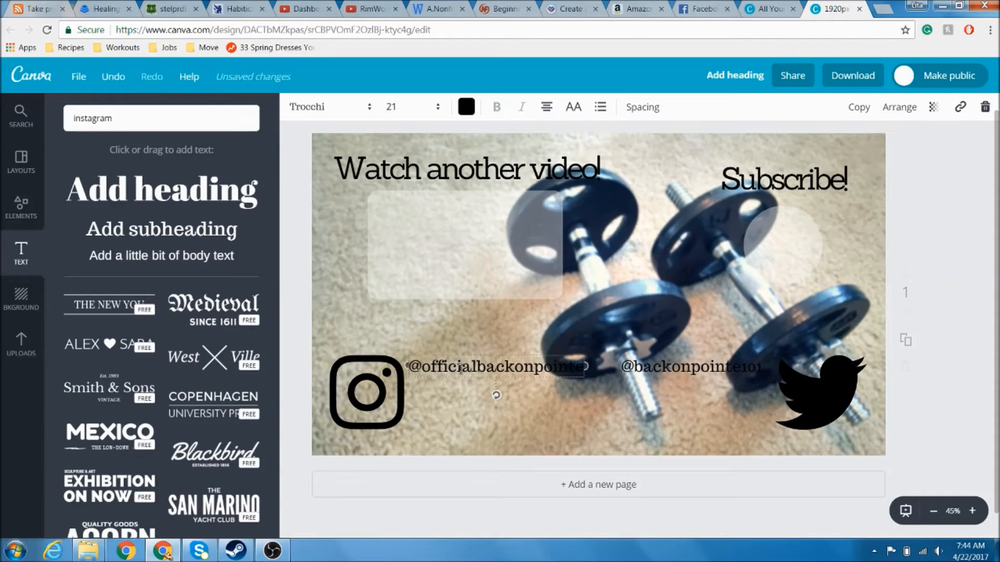
# Step: Move both social handles down to line up near the base of their icons
pyautogui.moveTo(453, 367); pyautogui.dragTo(457, 411)
pyautogui.moveTo(654, 364); pyautogui.dragTo(654, 415)
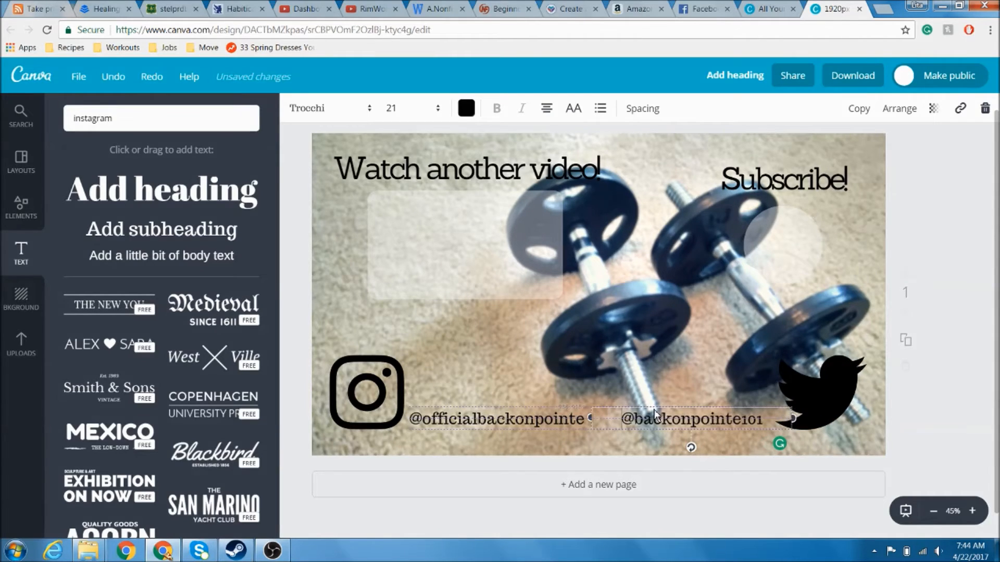
pyautogui.click(949, 323)
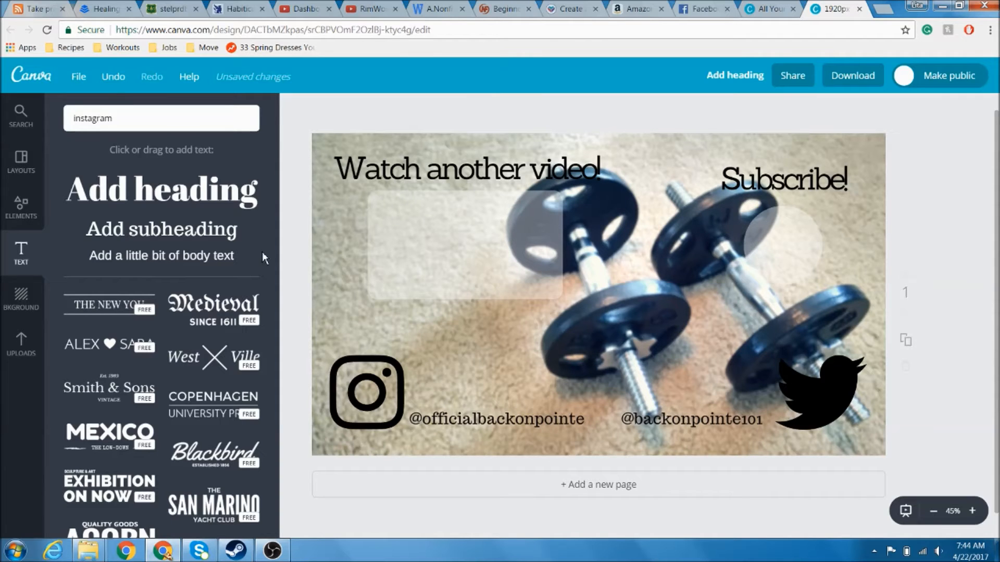
# Step: Title the design "FitnessEndCard" and save it
pyautogui.click(735, 75)
pyautogui.write('FitnessEndCa')
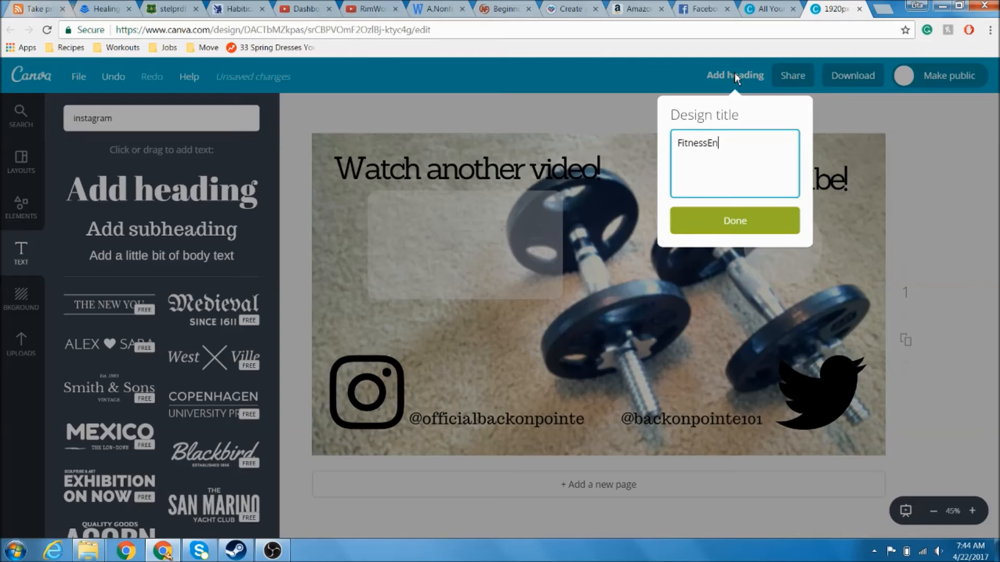
pyautogui.write('rd')
pyautogui.click(733, 219)
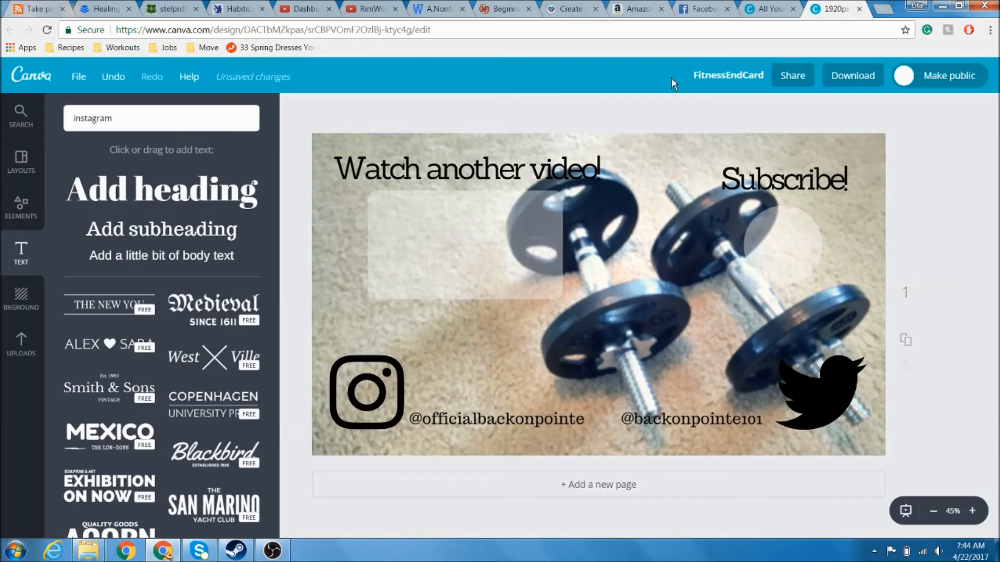
pyautogui.click(78, 76)
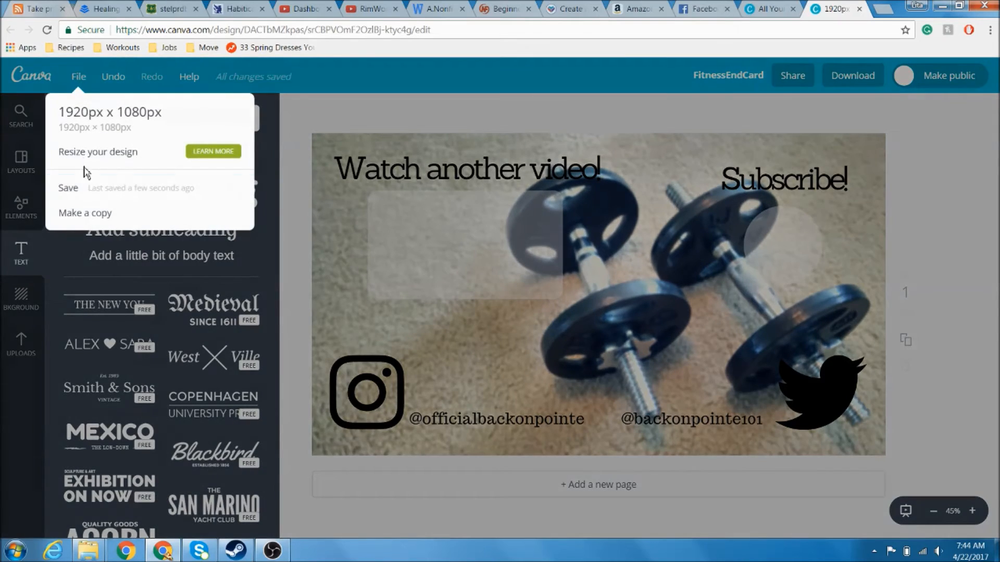
pyautogui.click(86, 188)
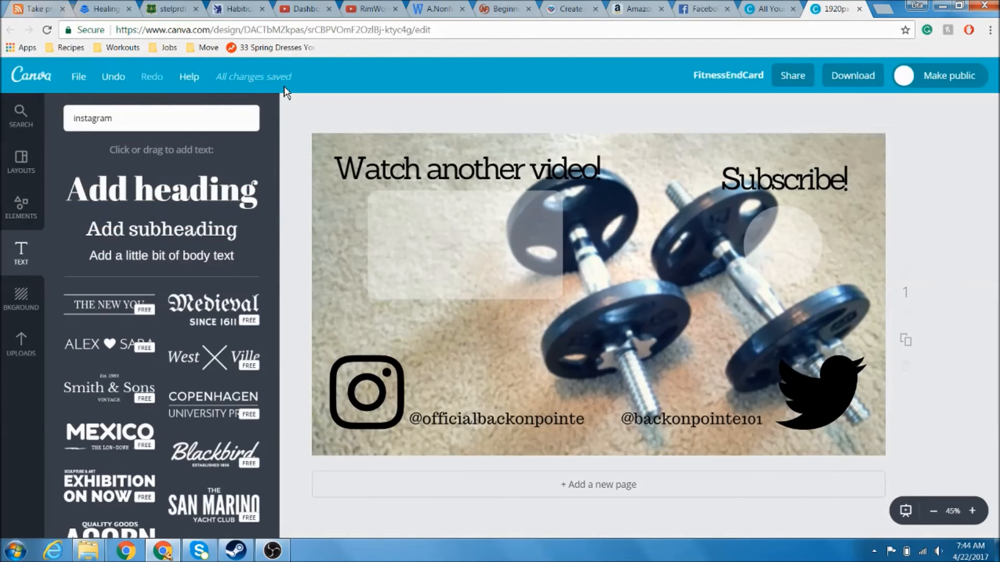
# Step: Download the finished end card design as a JPG file
pyautogui.click(844, 79)
pyautogui.click(829, 146)
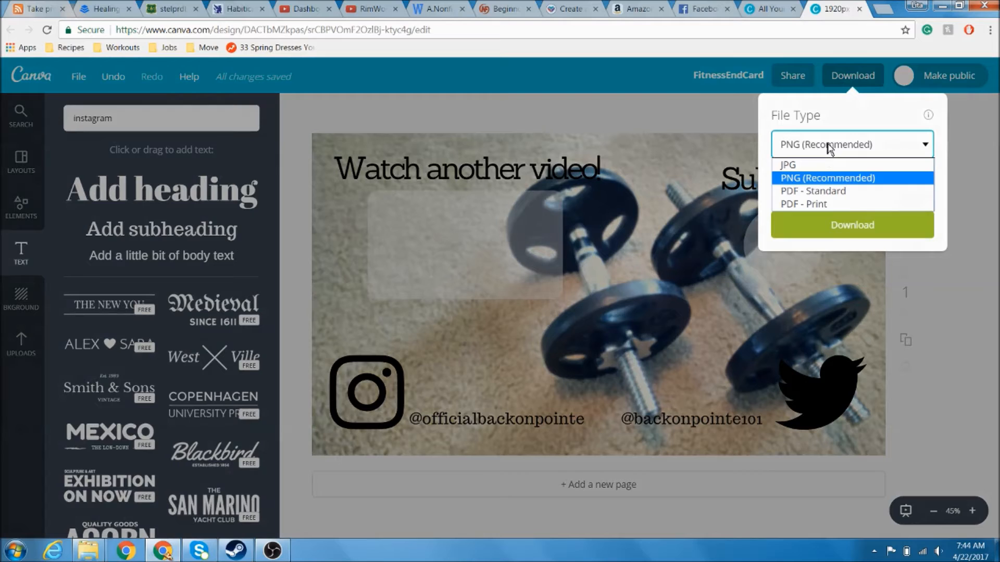
pyautogui.click(821, 164)
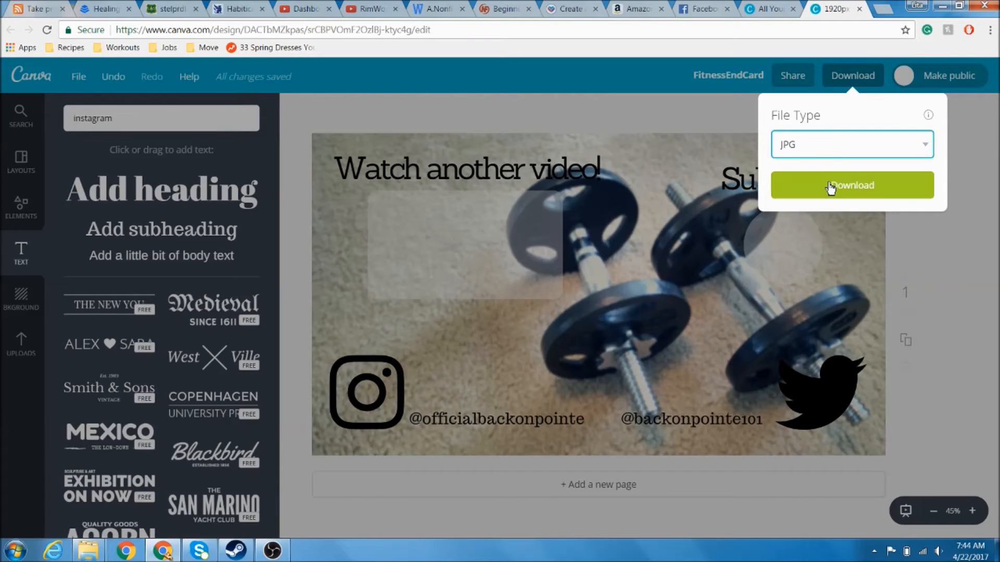
pyautogui.click(830, 186)
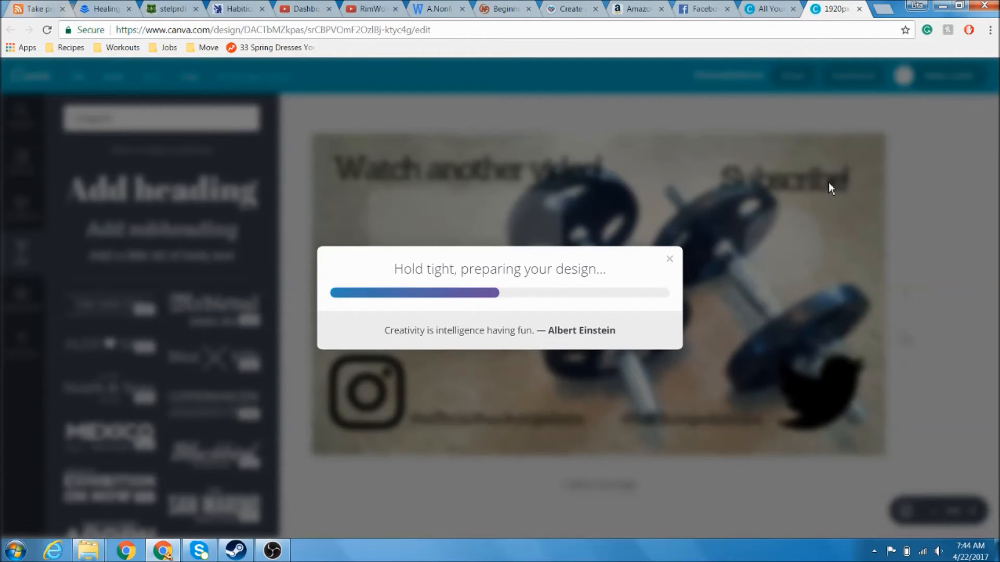
# Step: Copy the downloaded FitnessEndCard.jpg into the YouTube Stuff folder
pyautogui.click(78, 524)
pyautogui.moveTo(95, 522); pyautogui.dragTo(578, 202)
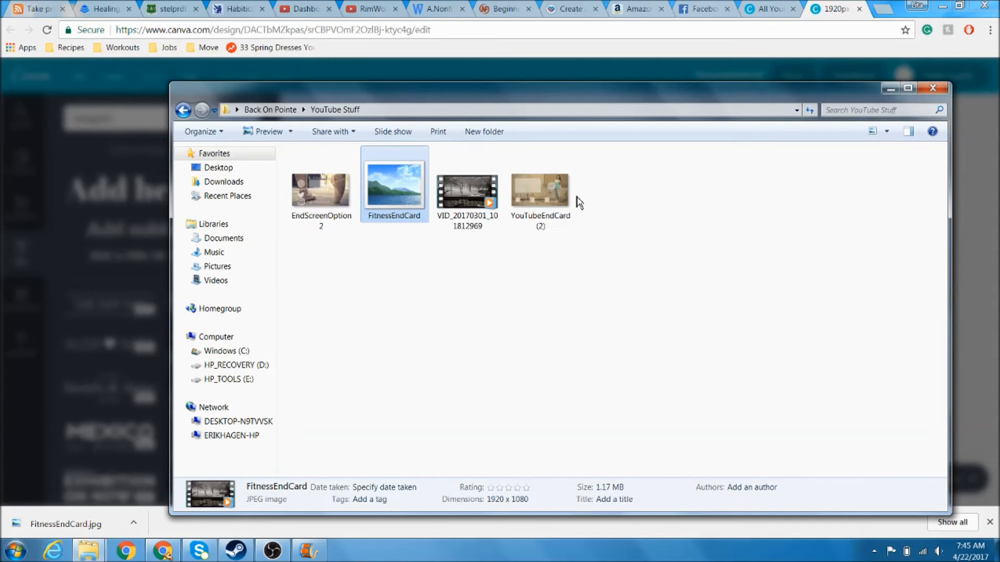
pyautogui.click(577, 202)
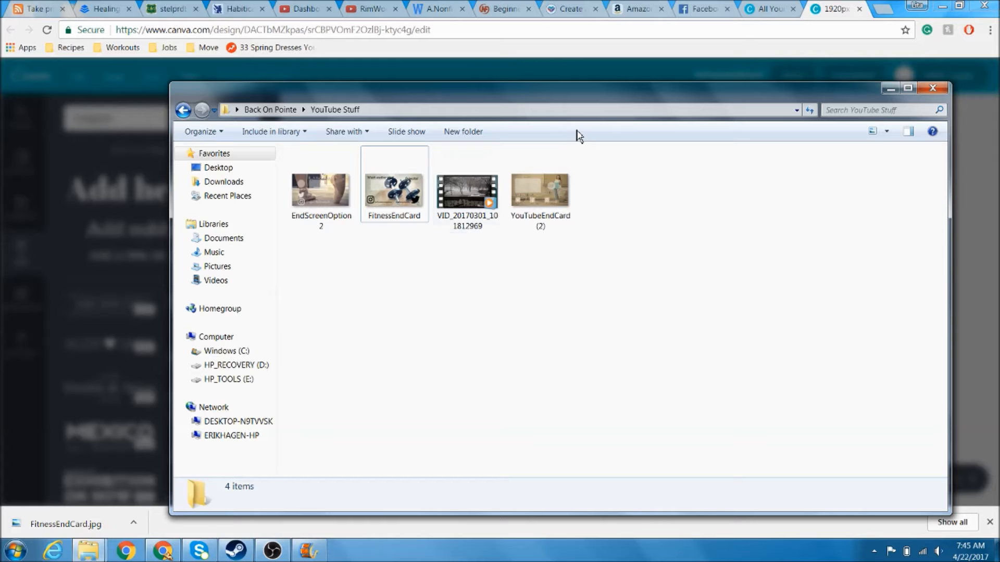
# Step: Switch to Movie Maker and add the video VID_20170301_101812969 from the YouTube Stuff folder to the empty project
pyautogui.click(309, 553)
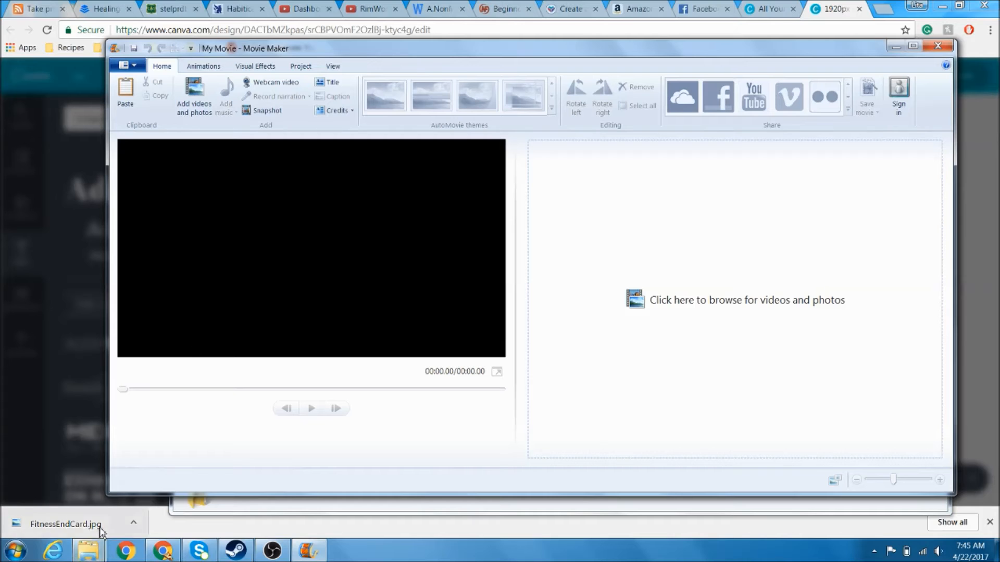
pyautogui.moveTo(89, 550)
pyautogui.click(192, 489)
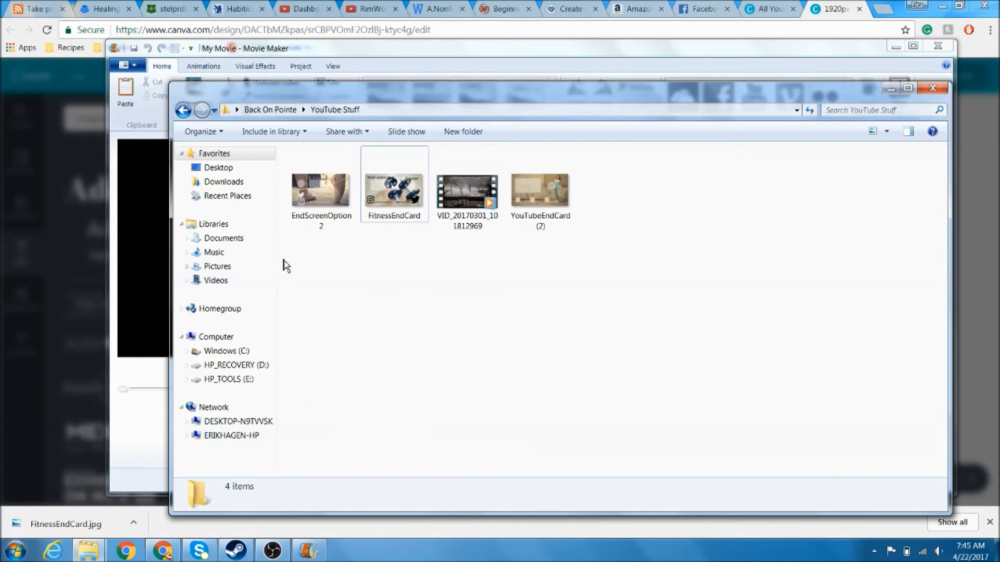
pyautogui.moveTo(500, 96); pyautogui.dragTo(363, 48)
pyautogui.moveTo(317, 140); pyautogui.dragTo(867, 266)
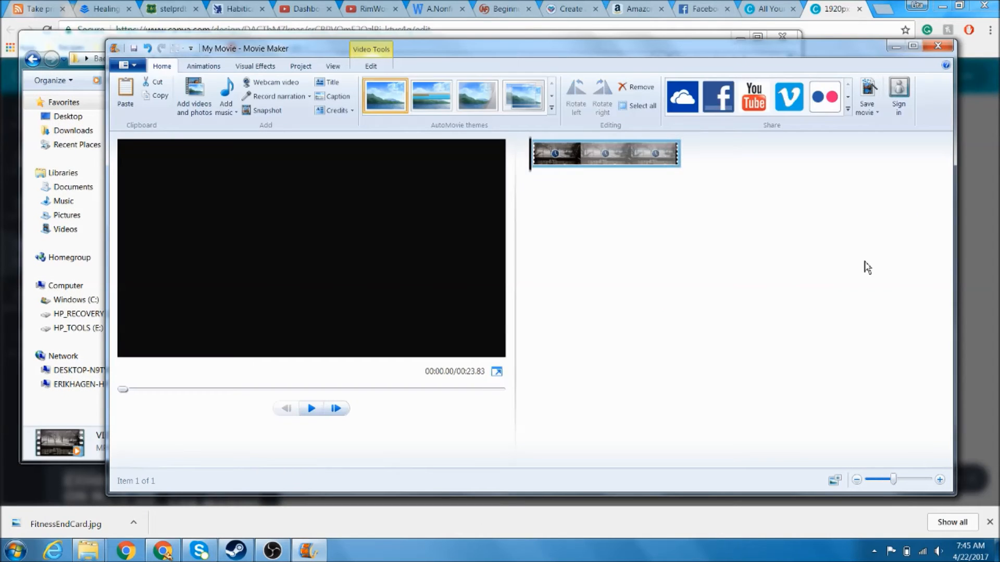
# Step: Add the FitnessEndCard image after the video clip and set its duration to 9.00 seconds
pyautogui.click(338, 35)
pyautogui.moveTo(243, 138); pyautogui.dragTo(848, 219)
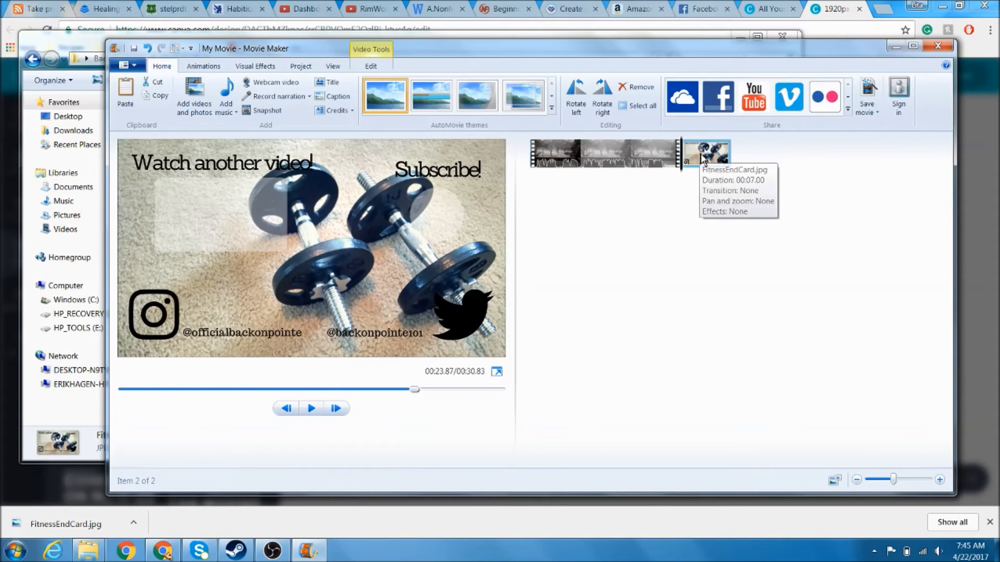
pyautogui.doubleClick(704, 161)
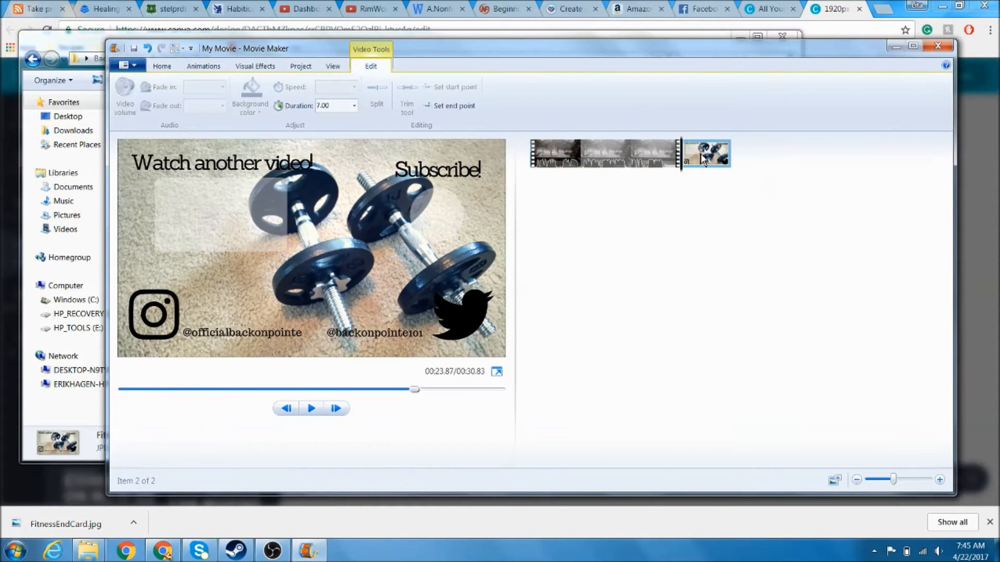
pyautogui.click(355, 106)
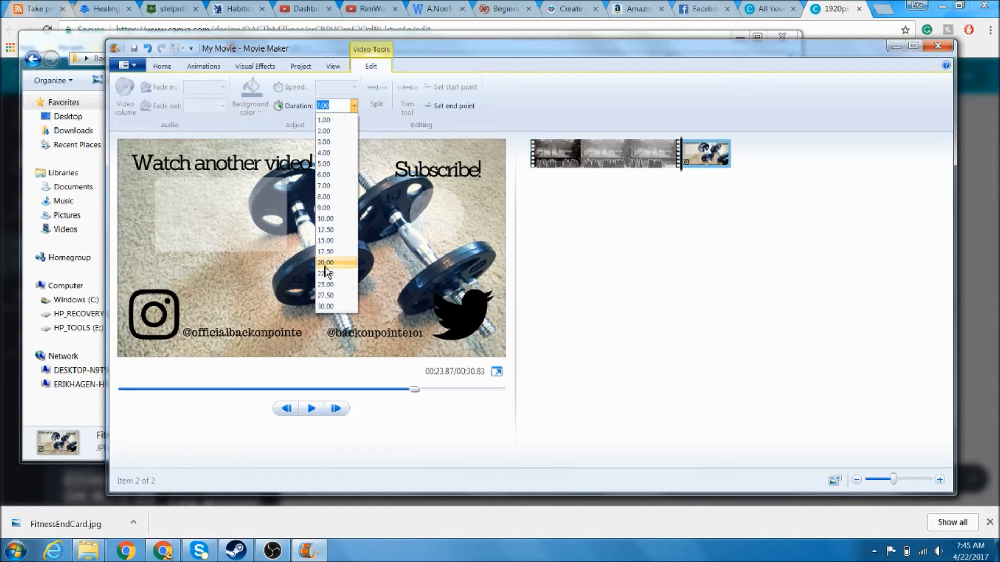
pyautogui.click(332, 208)
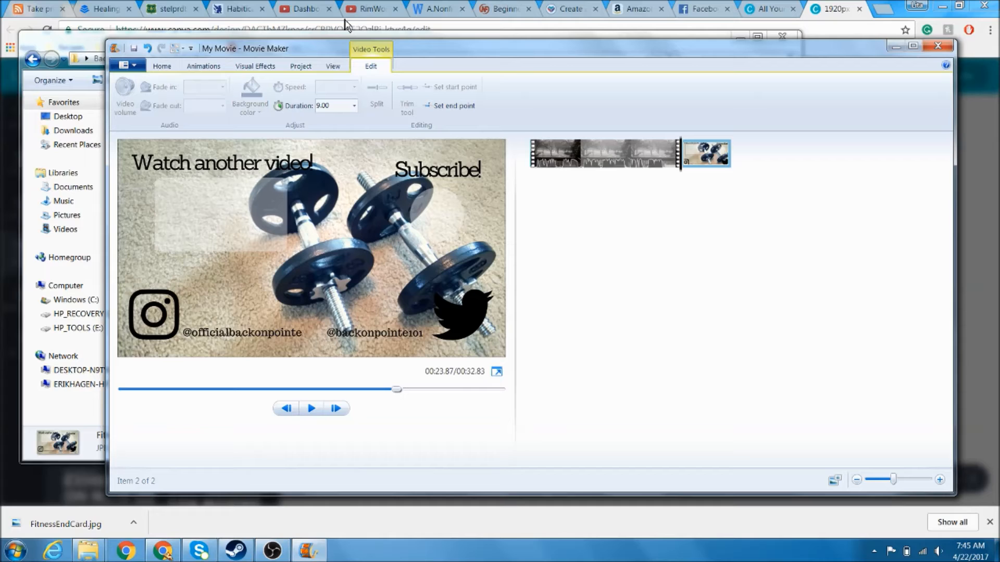
# Step: Add the music file bensound-sunny from Downloads at the current point, where the end card starts
pyautogui.click(168, 66)
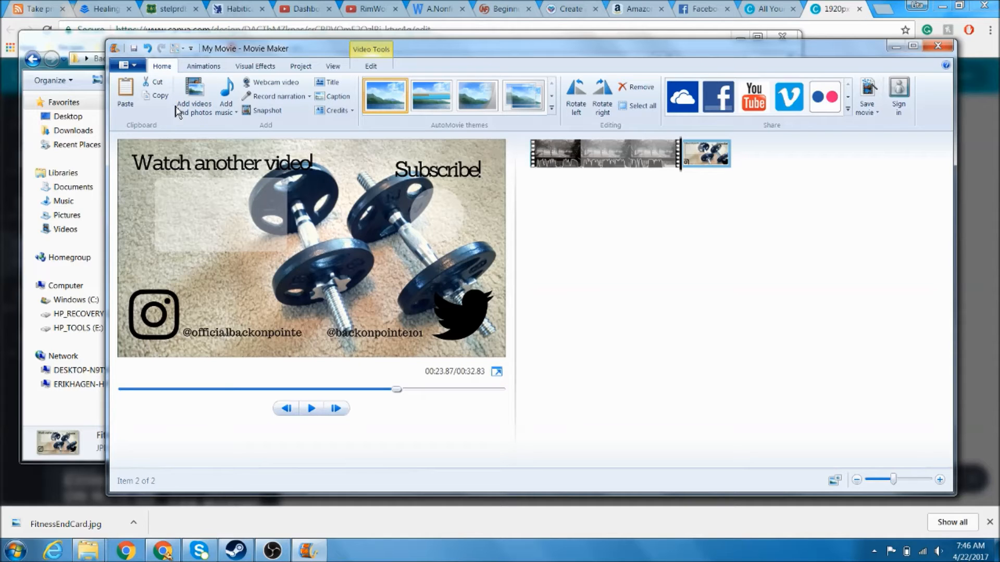
pyautogui.click(233, 111)
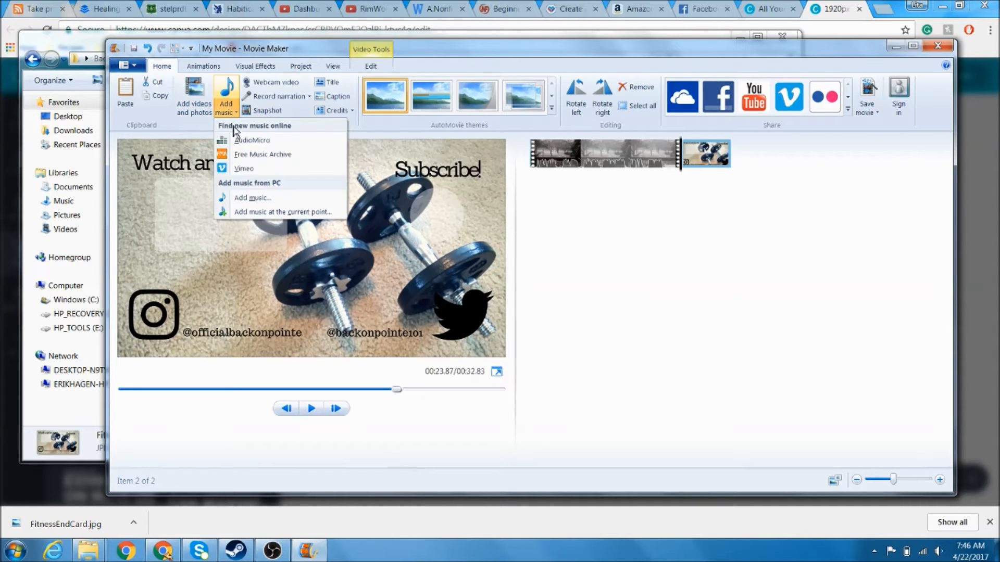
pyautogui.click(263, 213)
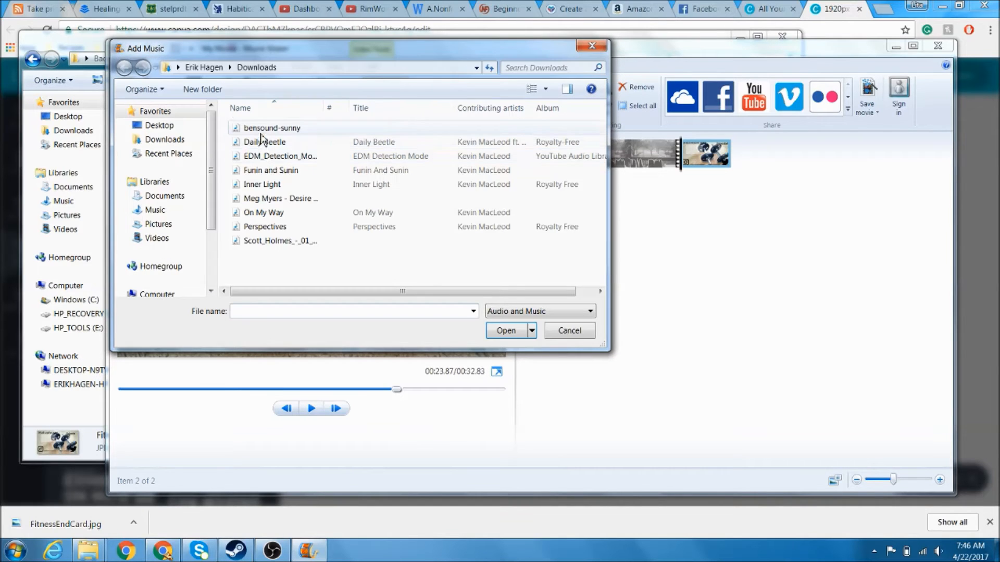
pyautogui.doubleClick(262, 132)
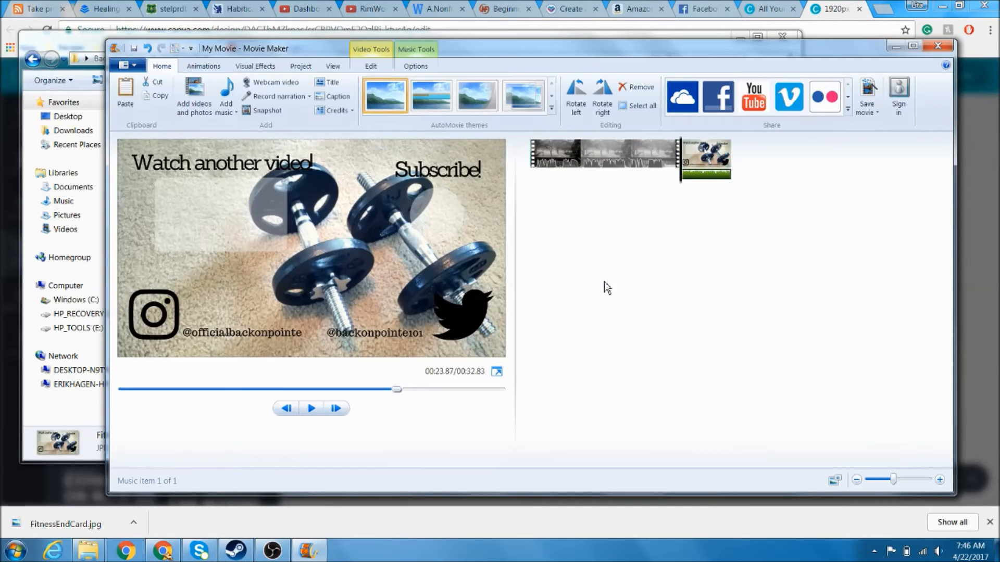
# Step: Set both the fade-in and the fade-out of the end card's music to Medium
pyautogui.click(692, 182)
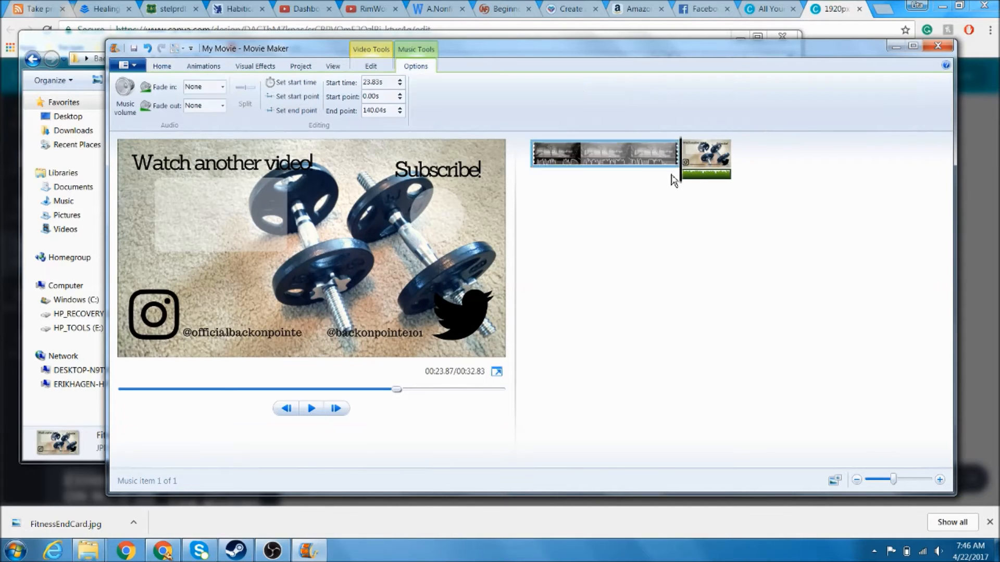
pyautogui.click(222, 89)
pyautogui.click(211, 124)
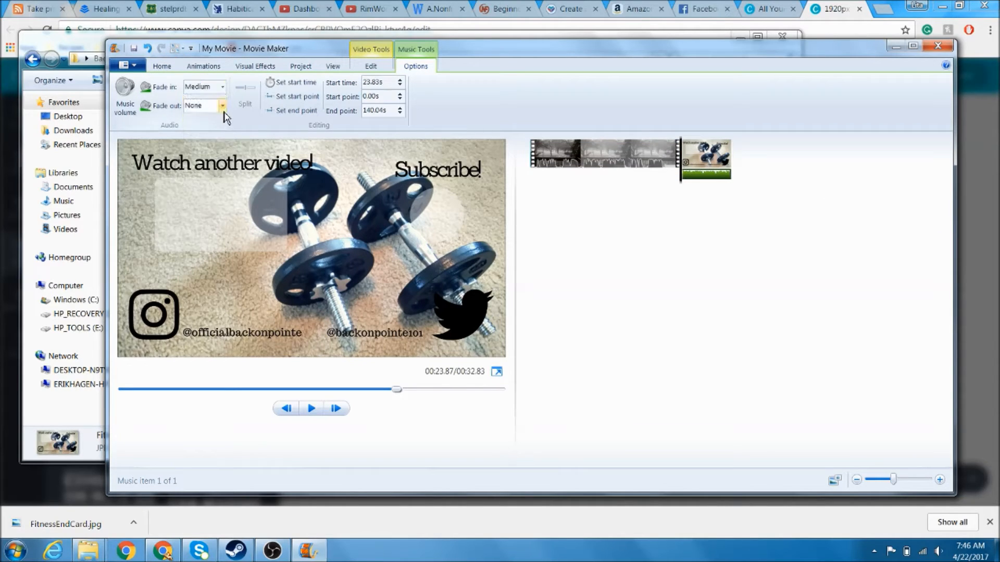
pyautogui.click(223, 108)
pyautogui.click(214, 143)
# Step: Lower the music volume and play the movie from shortly before the end card
pyautogui.click(125, 87)
pyautogui.moveTo(156, 126); pyautogui.dragTo(144, 127)
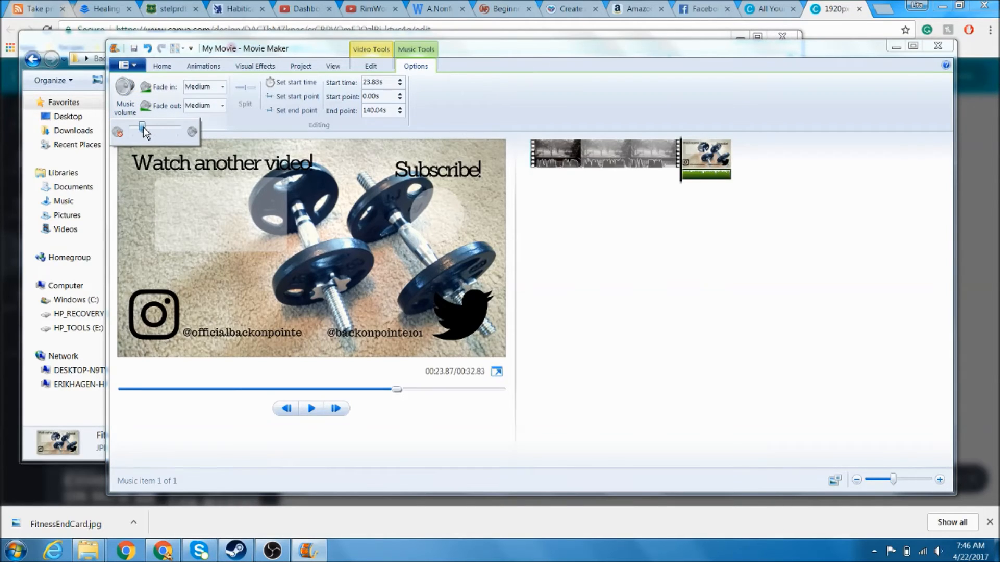
pyautogui.click(671, 183)
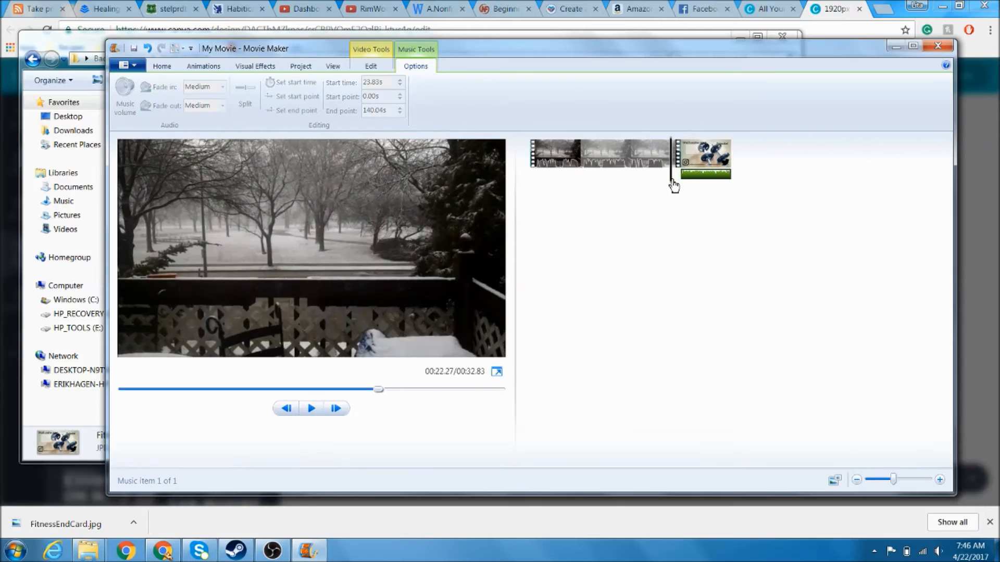
pyautogui.click(309, 415)
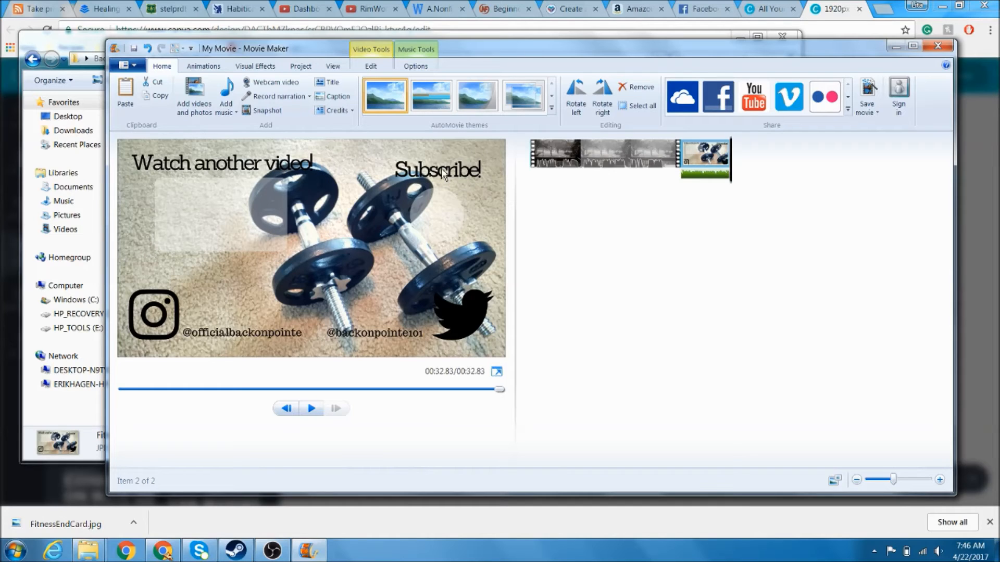
# Step: Save the movie with the recommended project settings as an MPEG-4 file named "Tutorial" in the YouTube Stuff folder
pyautogui.click(127, 65)
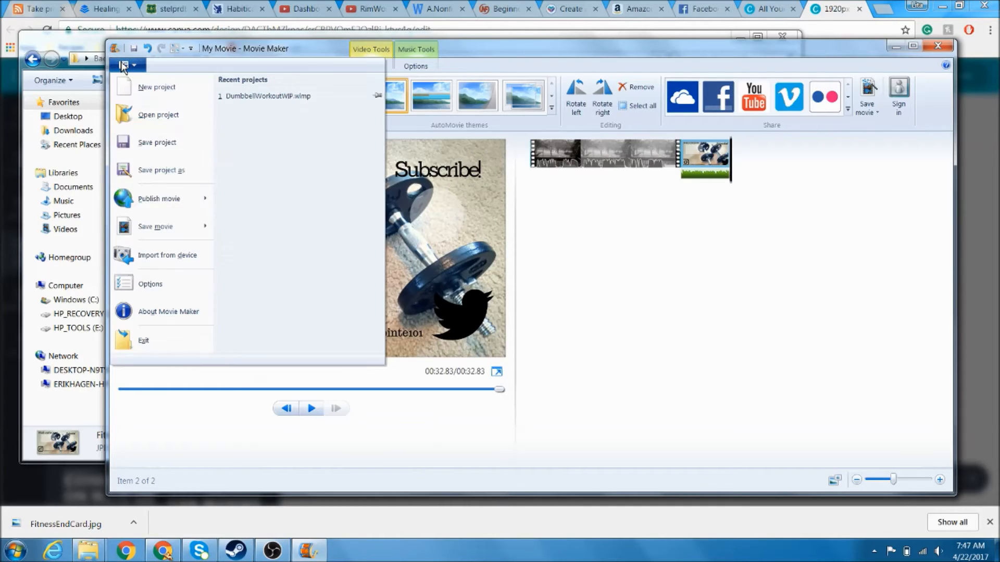
pyautogui.moveTo(169, 239)
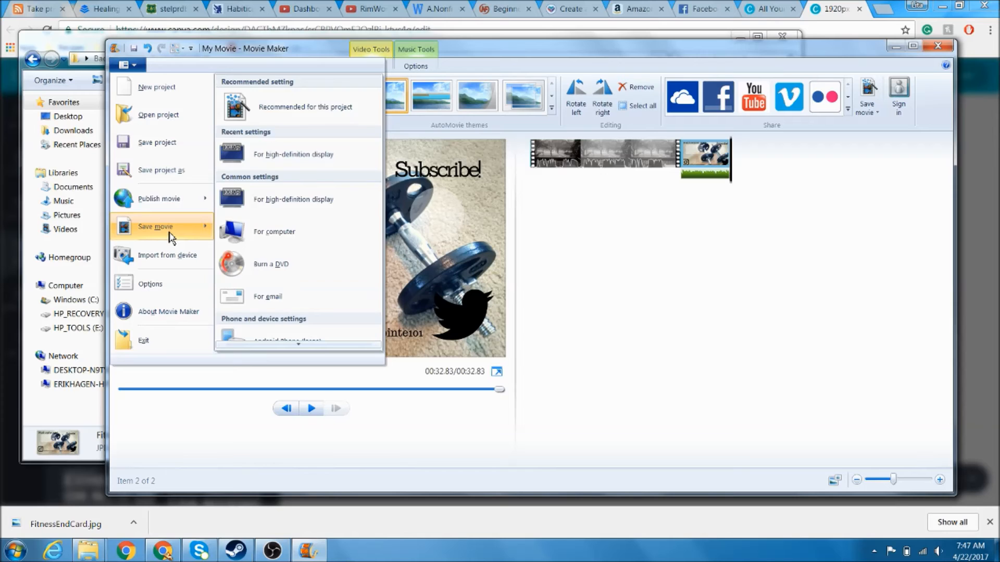
pyautogui.click(303, 118)
pyautogui.write('Tutoria')
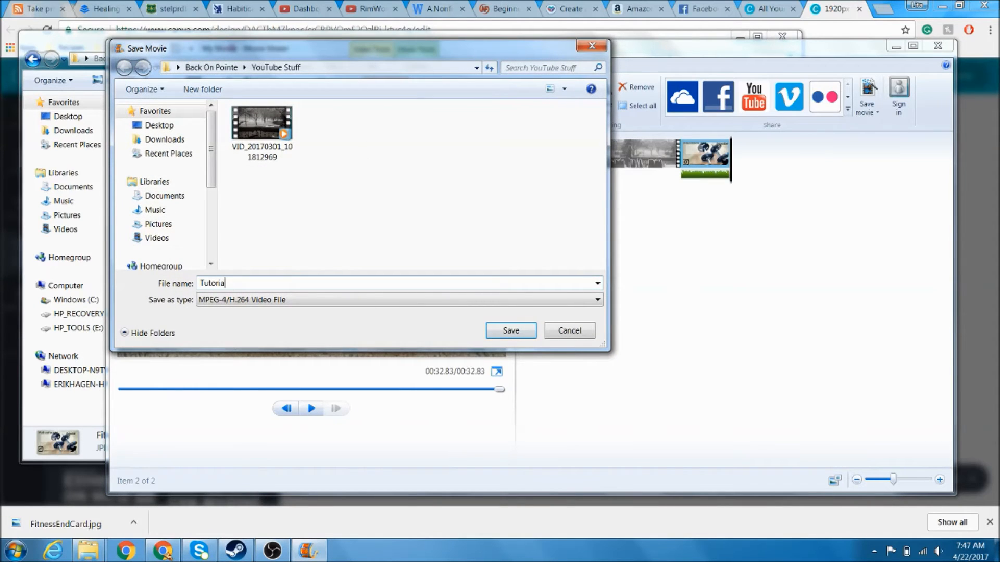
pyautogui.write('l')
pyautogui.press('Return')
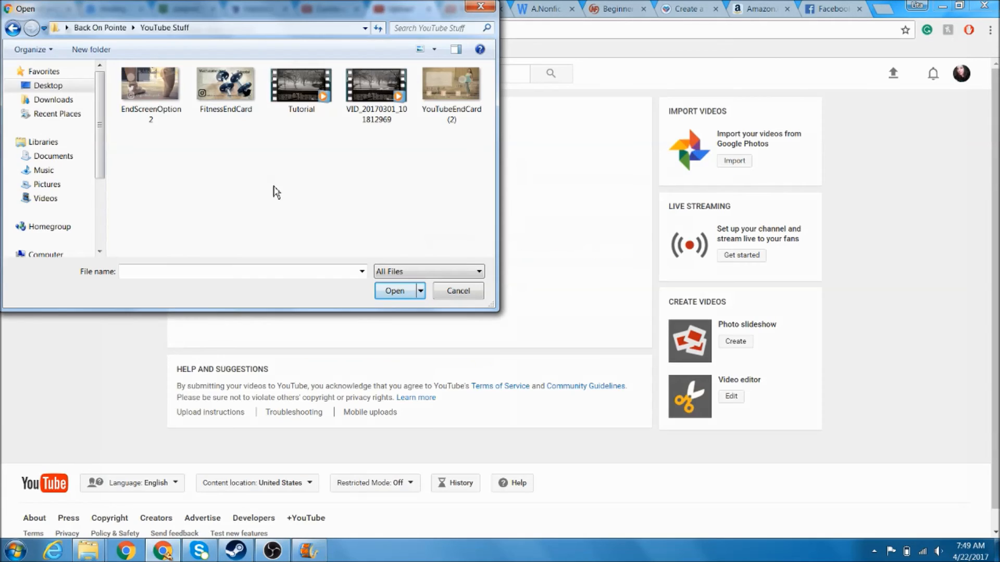
# Step: Upload the Tutorial video to YouTube and set its visibility to Private
pyautogui.doubleClick(305, 82)
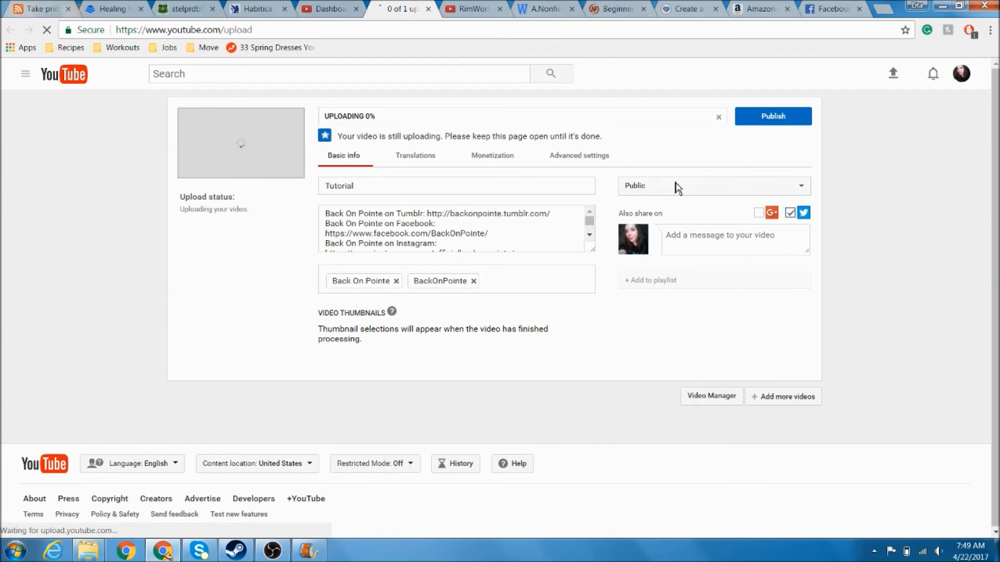
pyautogui.click(675, 186)
pyautogui.click(662, 223)
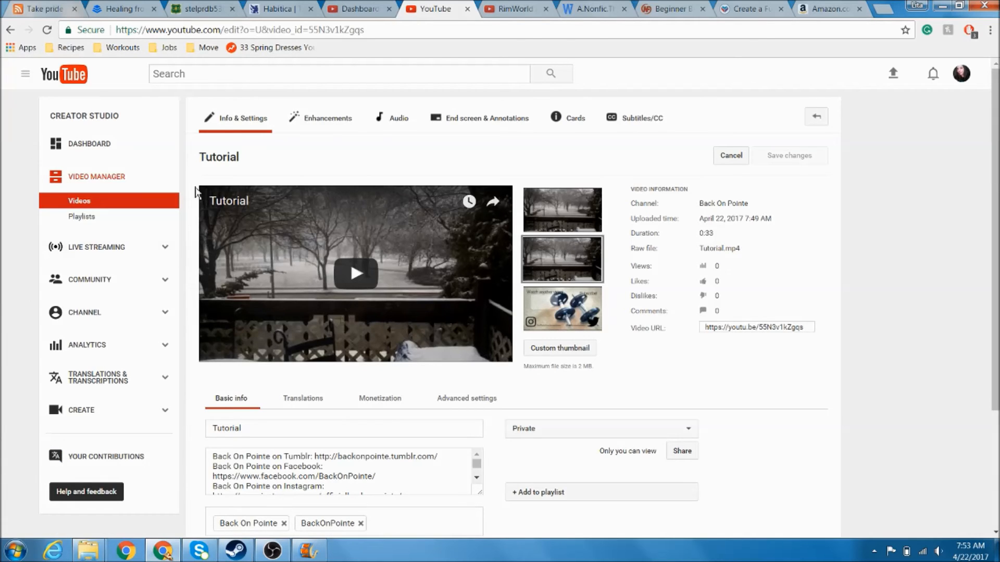
# Step: Open the Tutorial video's end screen editor and move the end screen start to about 0:23, where the end card appears
pyautogui.click(503, 125)
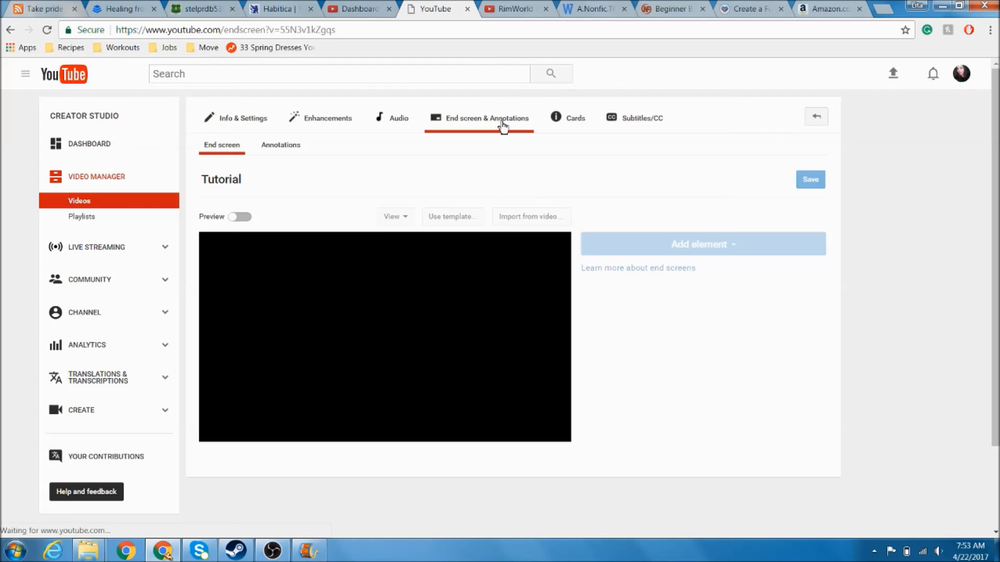
pyautogui.scroll(-2, 717, 289)
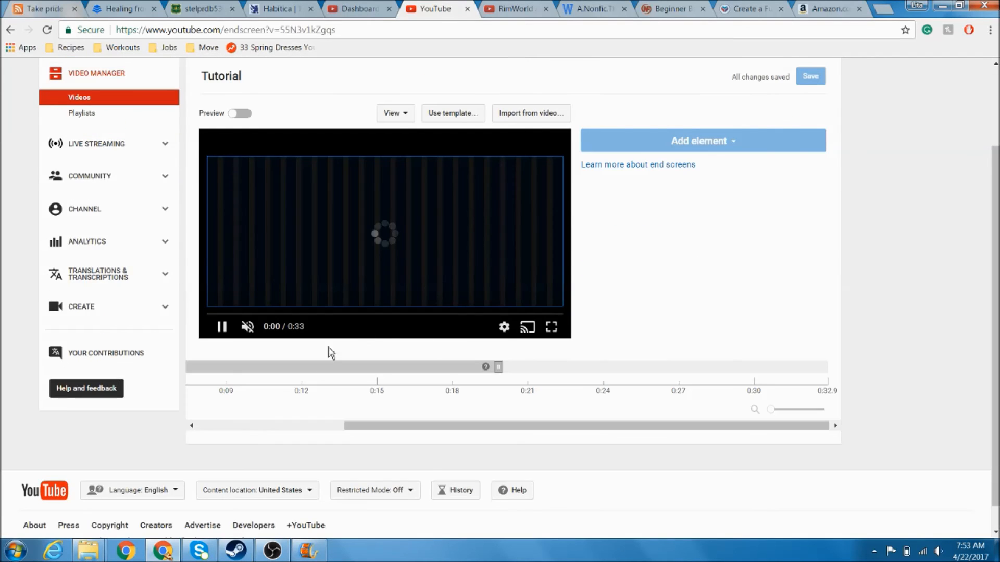
pyautogui.moveTo(498, 367); pyautogui.dragTo(543, 369)
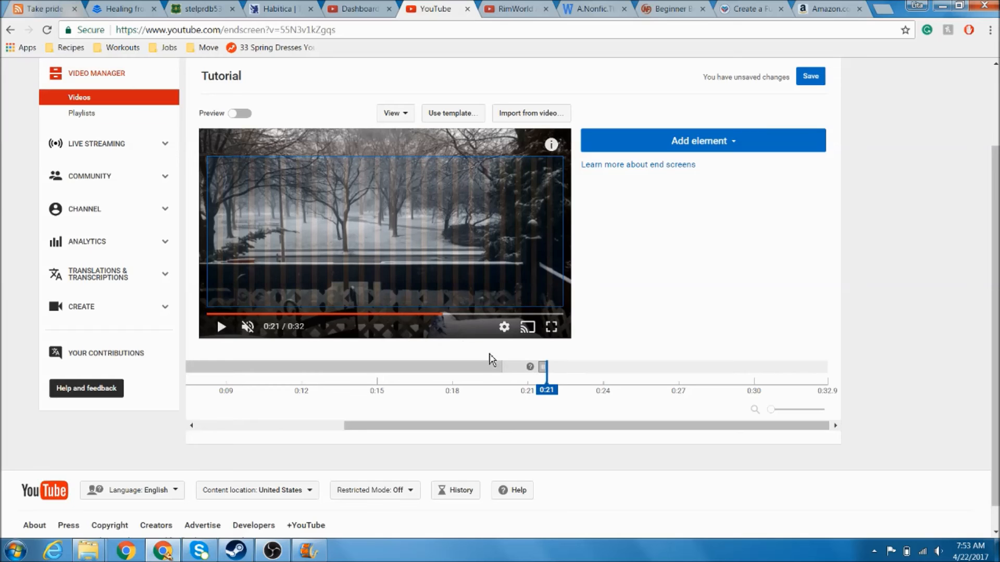
pyautogui.moveTo(543, 390); pyautogui.dragTo(591, 391)
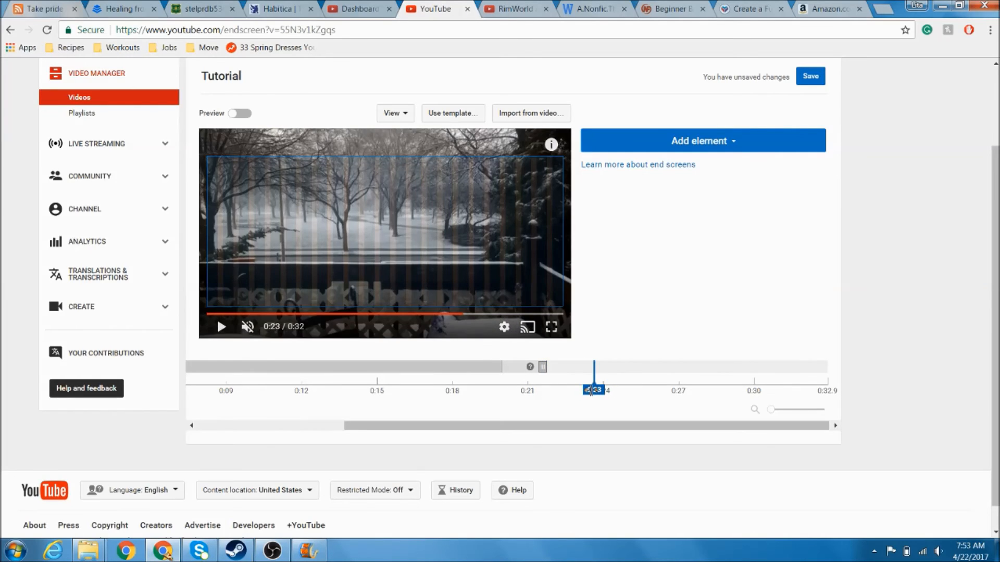
pyautogui.click(218, 336)
pyautogui.click(218, 336)
pyautogui.click(608, 387)
pyautogui.moveTo(608, 387); pyautogui.dragTo(604, 387)
pyautogui.moveTo(542, 366); pyautogui.dragTo(590, 369)
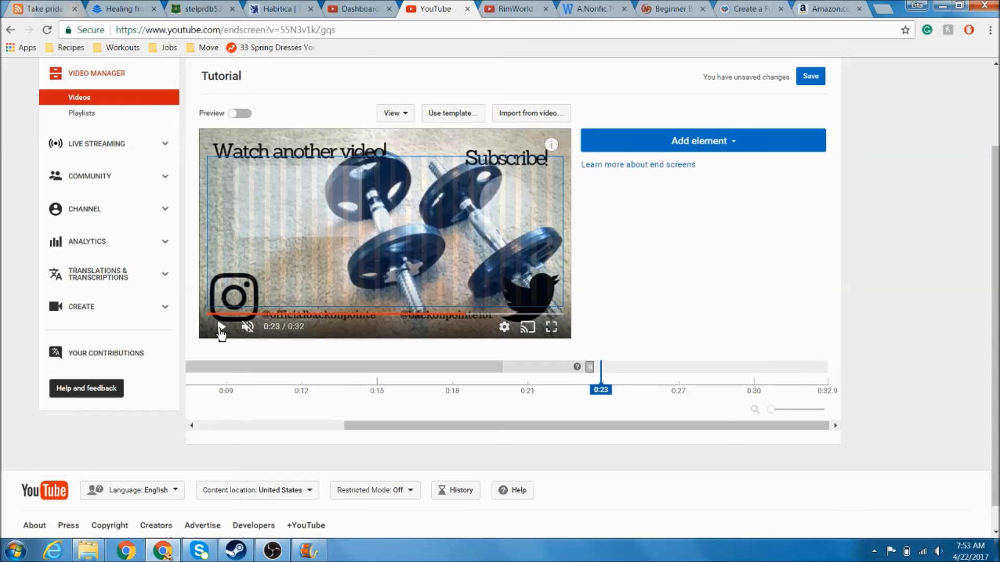
# Step: Add a Subscribe element and position it over the round placeholder below the "Subscribe!" heading
pyautogui.click(681, 153)
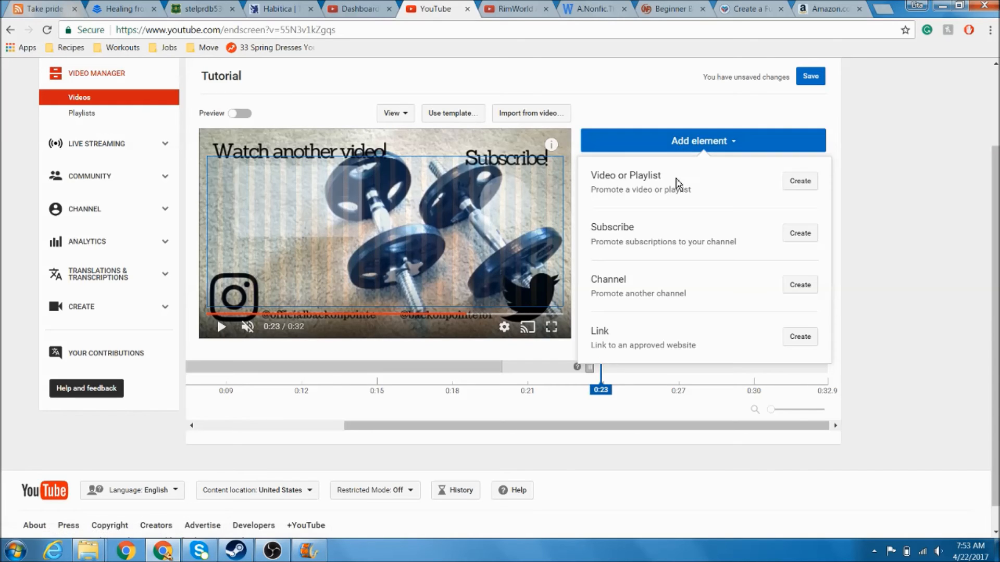
pyautogui.click(807, 240)
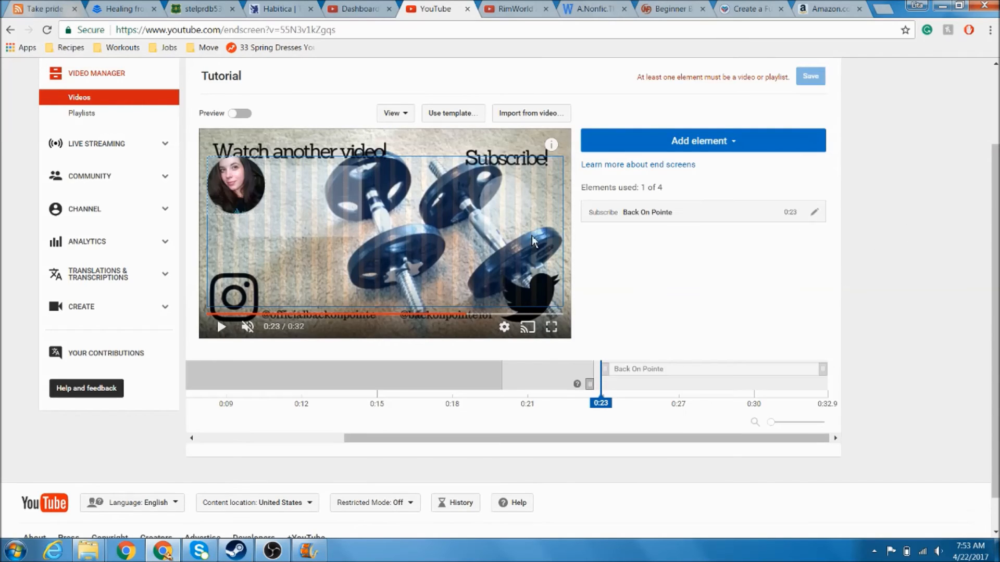
pyautogui.moveTo(230, 190); pyautogui.dragTo(494, 204)
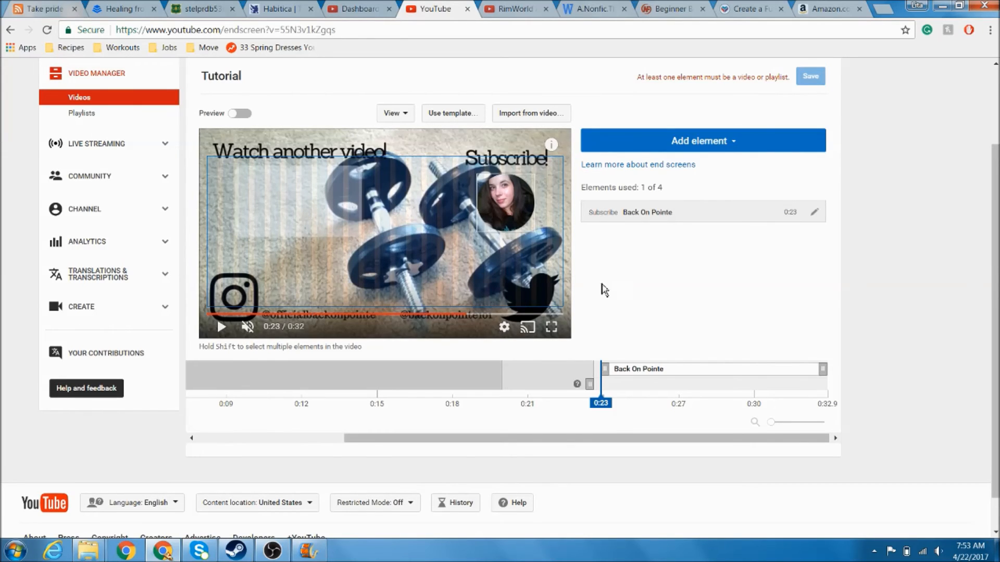
# Step: Add a Best for viewer video element and fit it over the rectangular placeholder below the "Watch another video!" heading
pyautogui.click(672, 139)
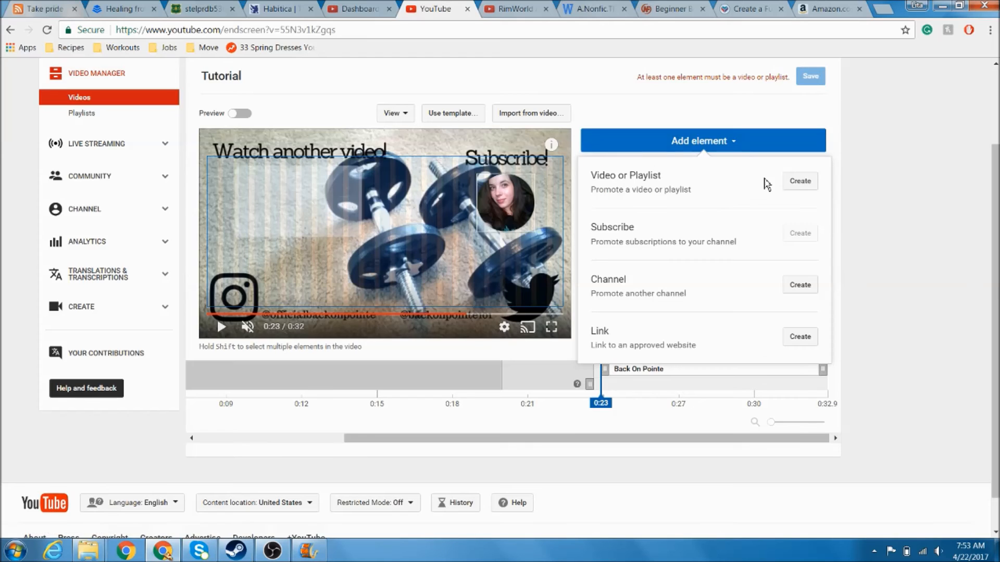
pyautogui.click(799, 182)
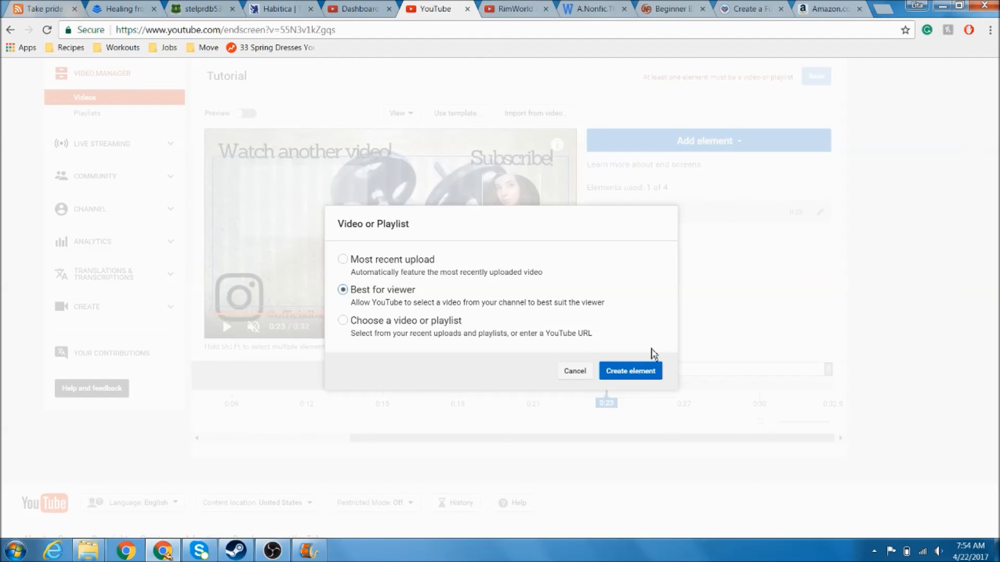
pyautogui.click(641, 373)
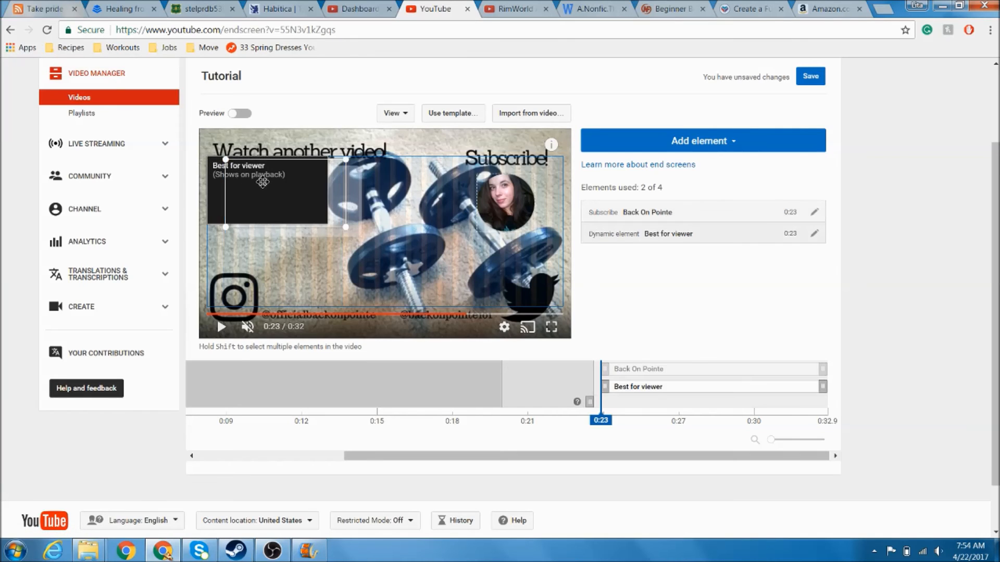
pyautogui.moveTo(262, 182); pyautogui.dragTo(274, 189)
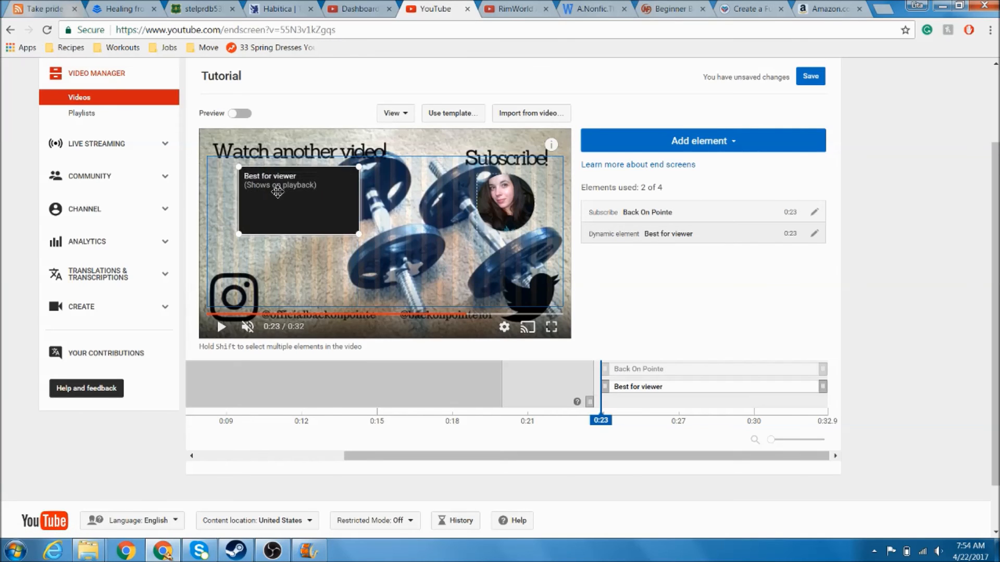
pyautogui.moveTo(358, 235)
pyautogui.mouseDown()
pyautogui.moveTo(406, 261)
pyautogui.moveTo(351, 229)
pyautogui.mouseUp()
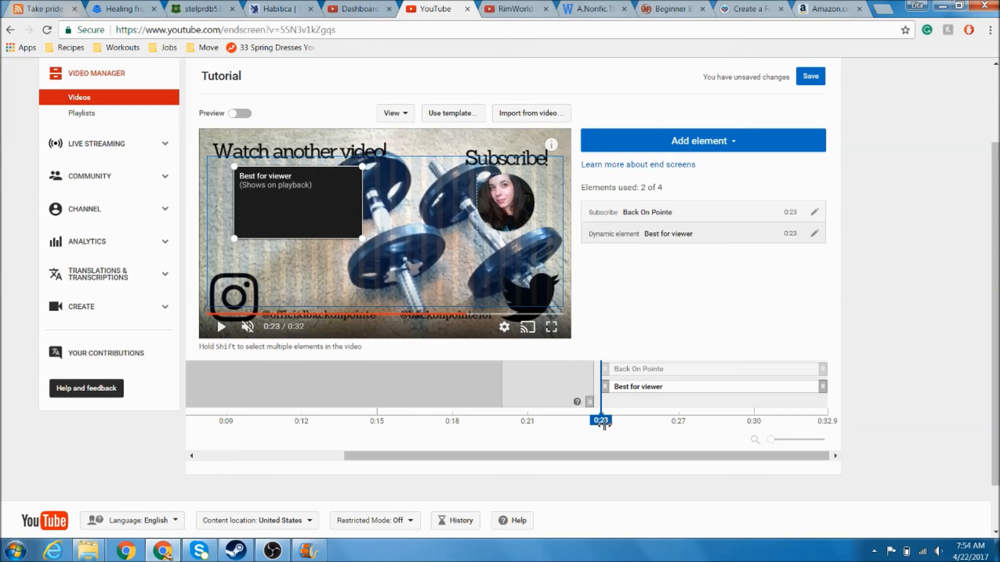
# Step: Play the video from about 0:16 through the end card to check the element placement, and save the end screen
pyautogui.moveTo(602, 421); pyautogui.dragTo(416, 420)
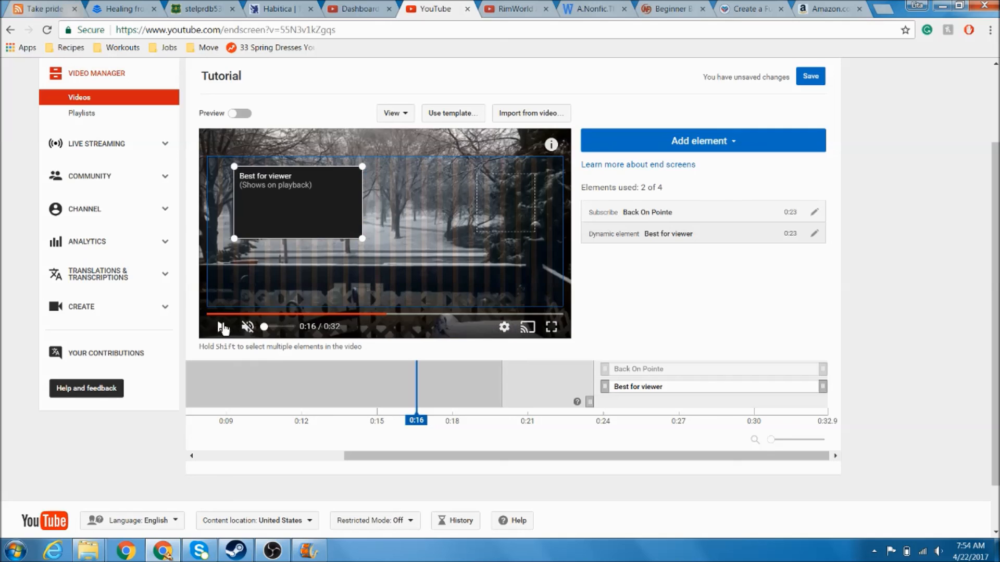
pyautogui.click(221, 327)
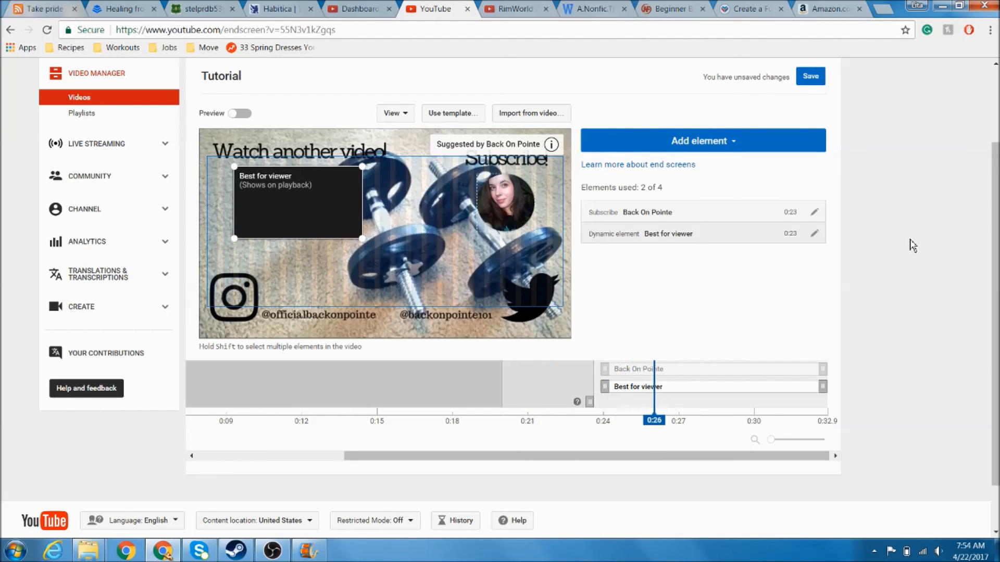
pyautogui.click(812, 78)
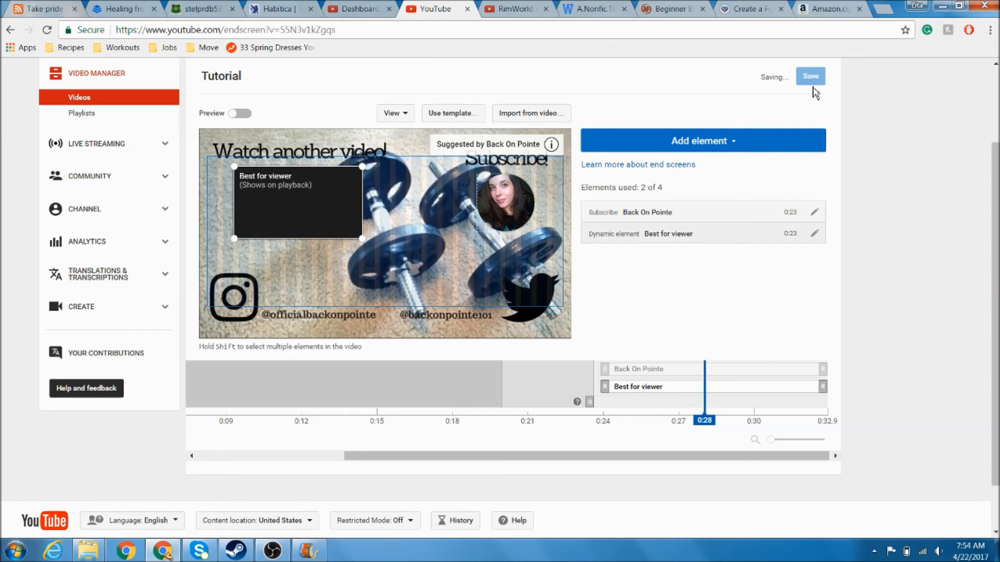
# Step: Preview the saved end screen with the video's sound unmuted, and run the preview a second time
pyautogui.click(245, 114)
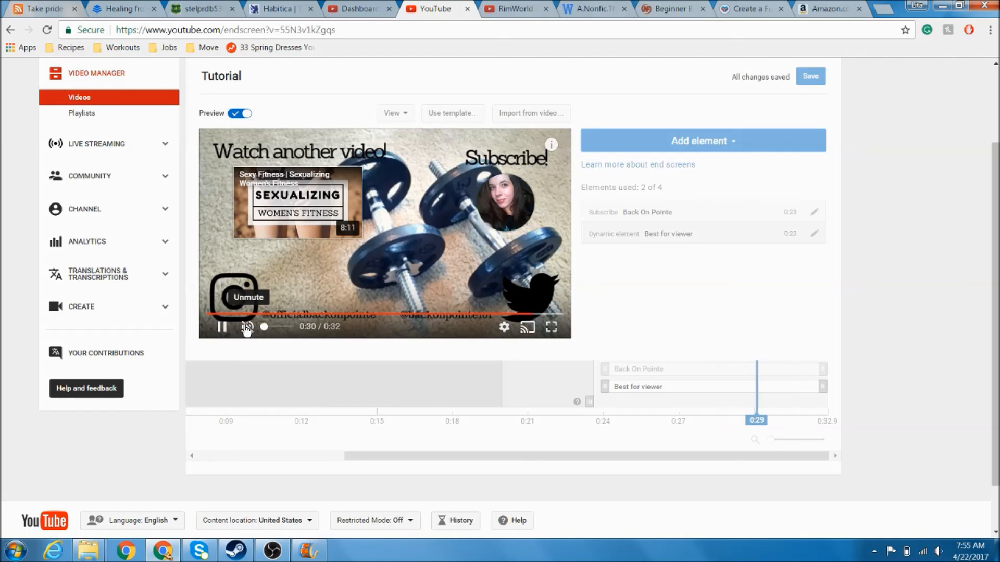
pyautogui.click(247, 328)
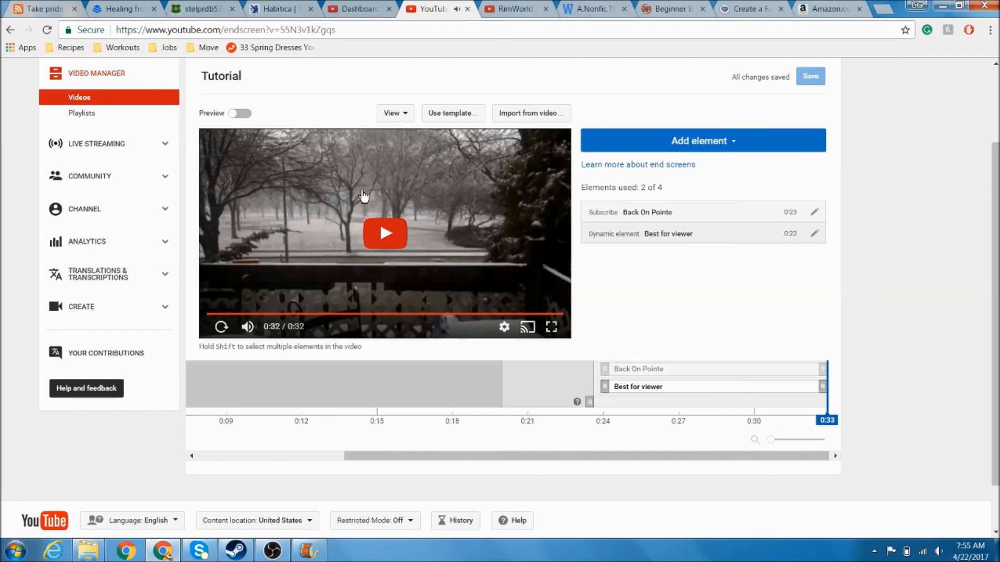
pyautogui.click(237, 114)
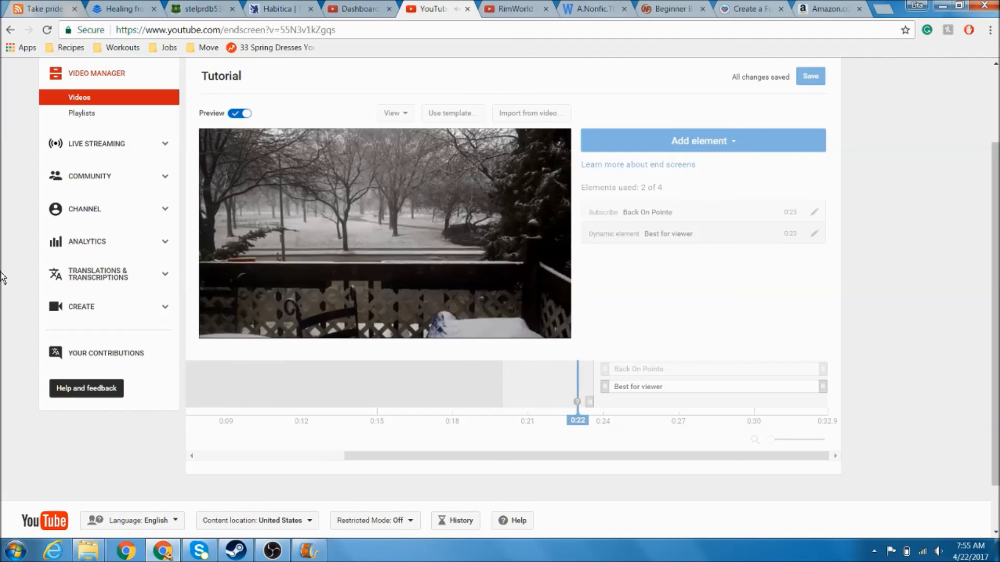